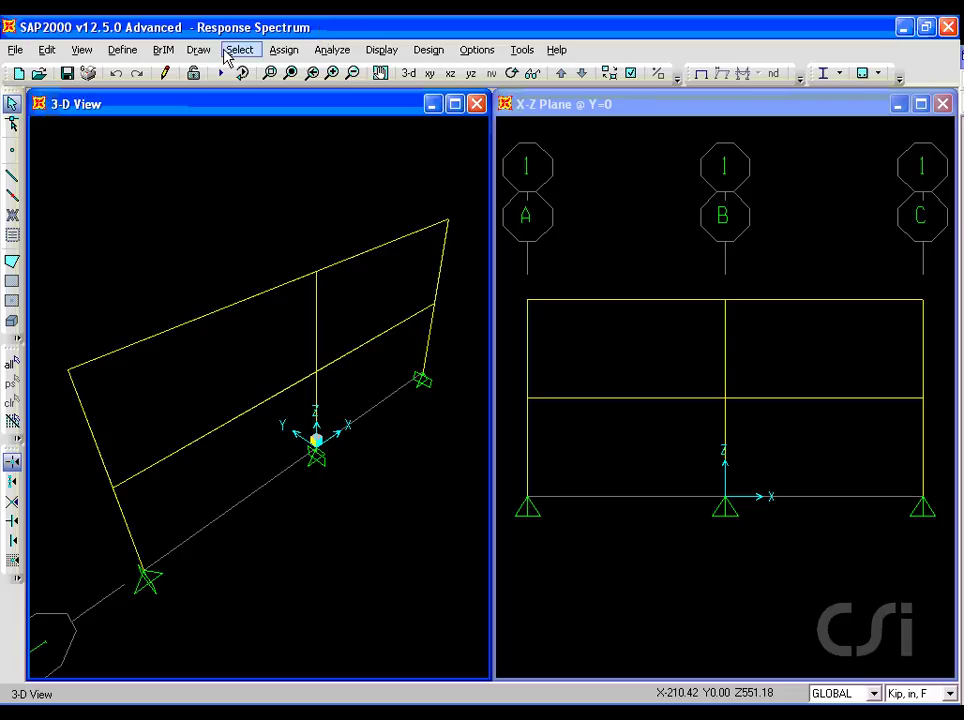
Review the settings of the existing MODAL load case, including its mode type and number of modes
left_click(122, 50)
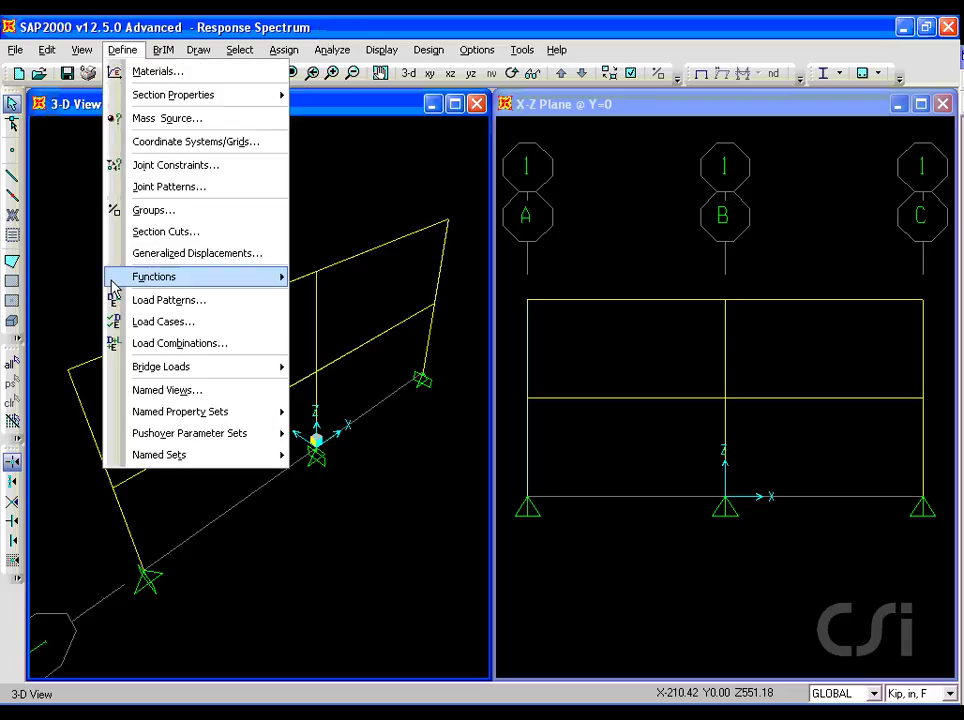
left_click(186, 324)
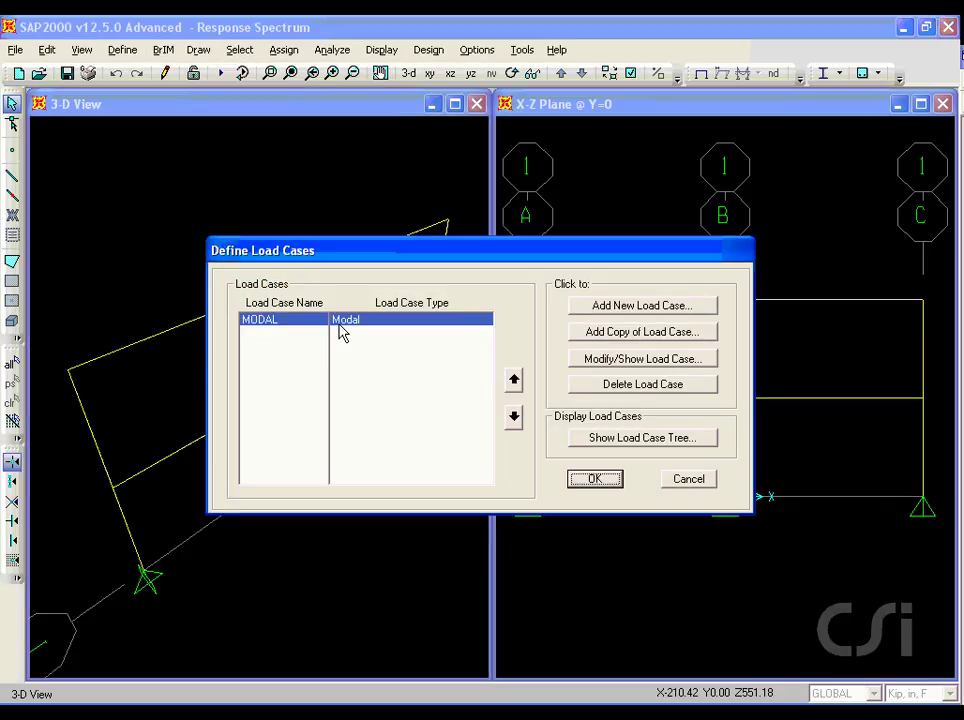
left_click(638, 366)
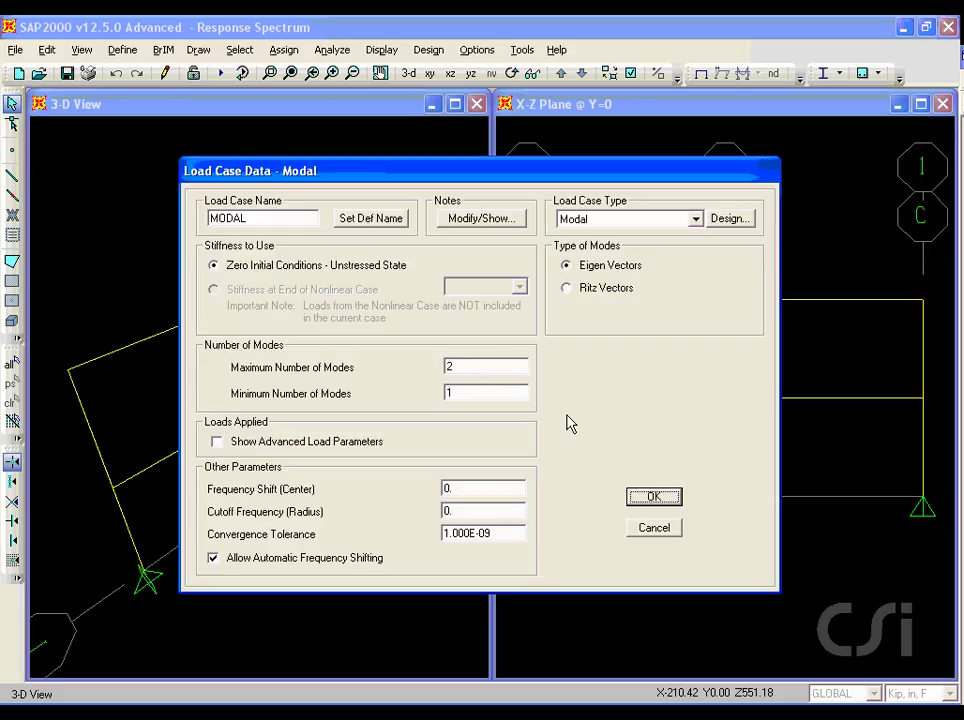
left_click(651, 501)
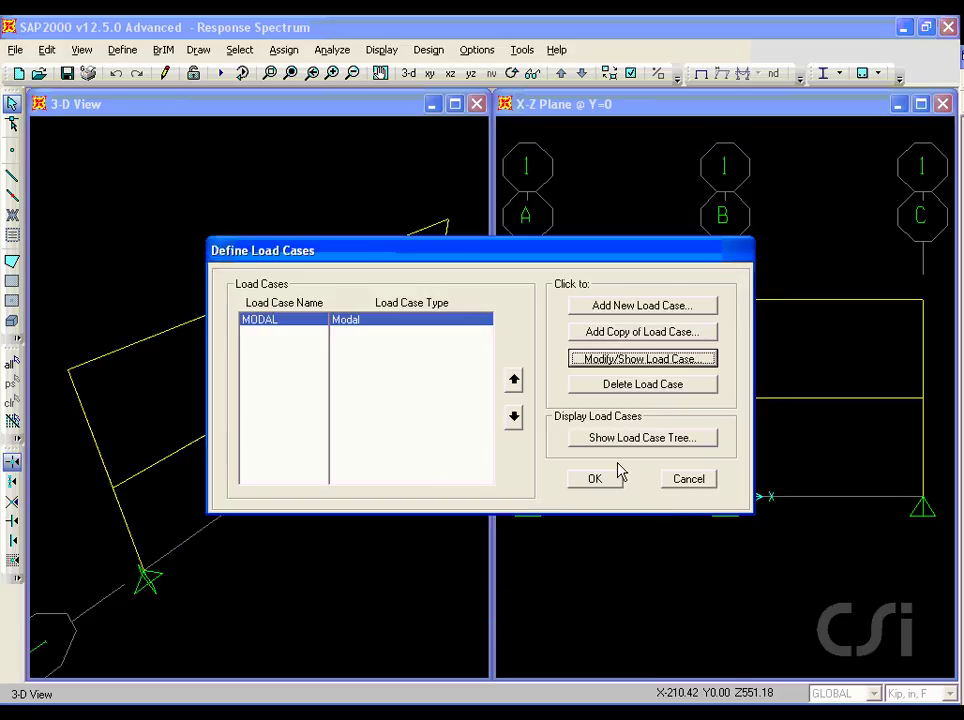
left_click(604, 483)
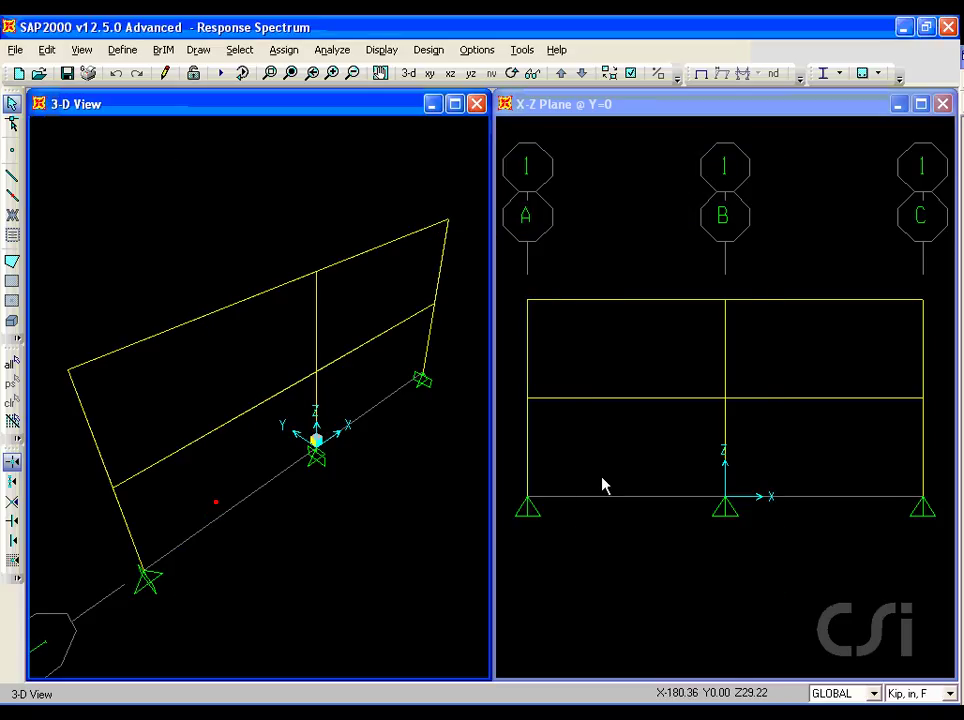
Add a new IBC 2006 response spectrum function and name it IBC 06 RS
left_click(122, 50)
mouse_move(138, 277)
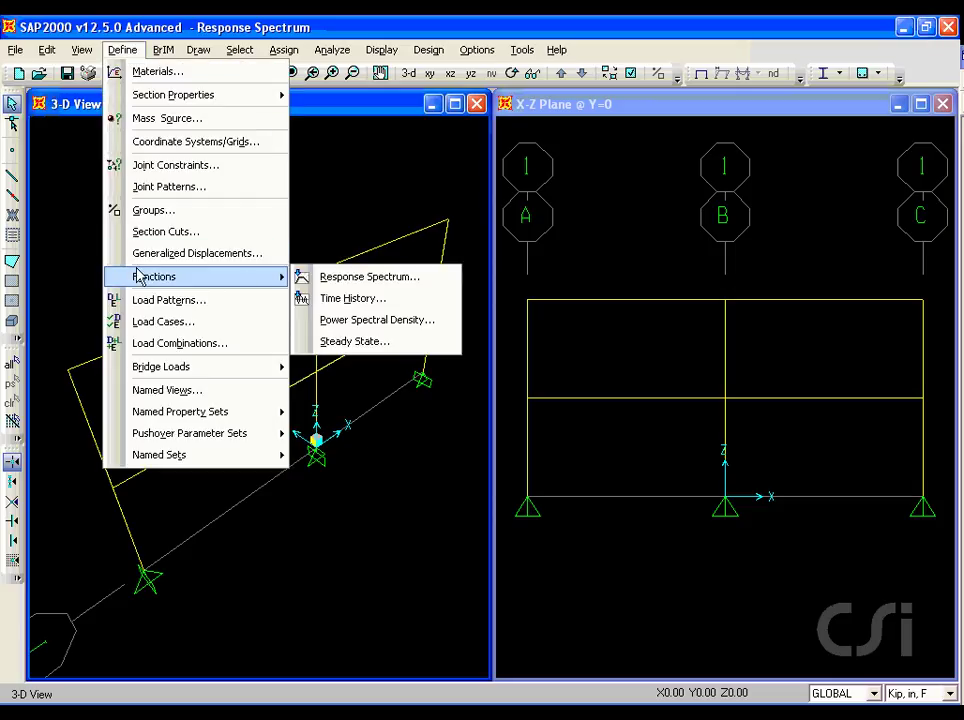
left_click(350, 280)
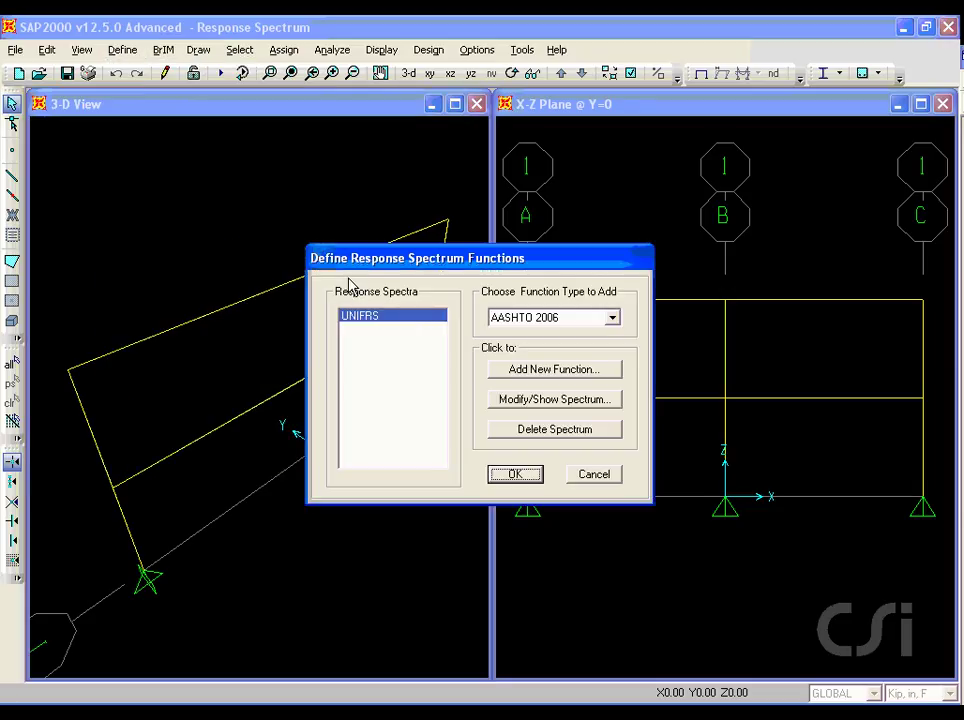
left_click(538, 318)
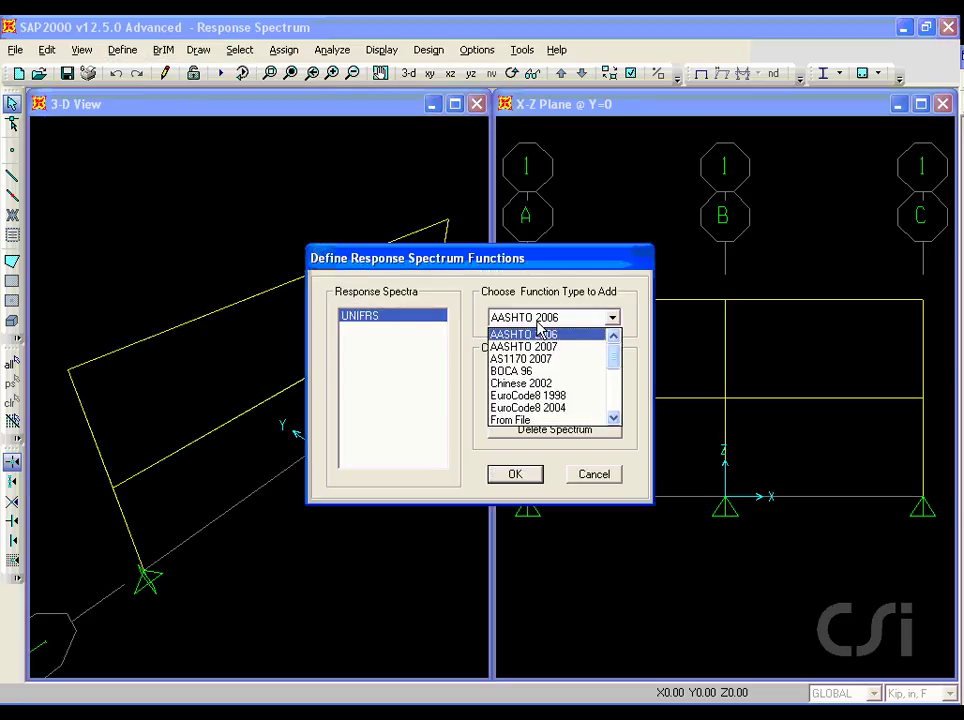
mouse_move(611, 357)
left_mouse_down()
mouse_move(609, 401)
mouse_move(607, 372)
left_mouse_up()
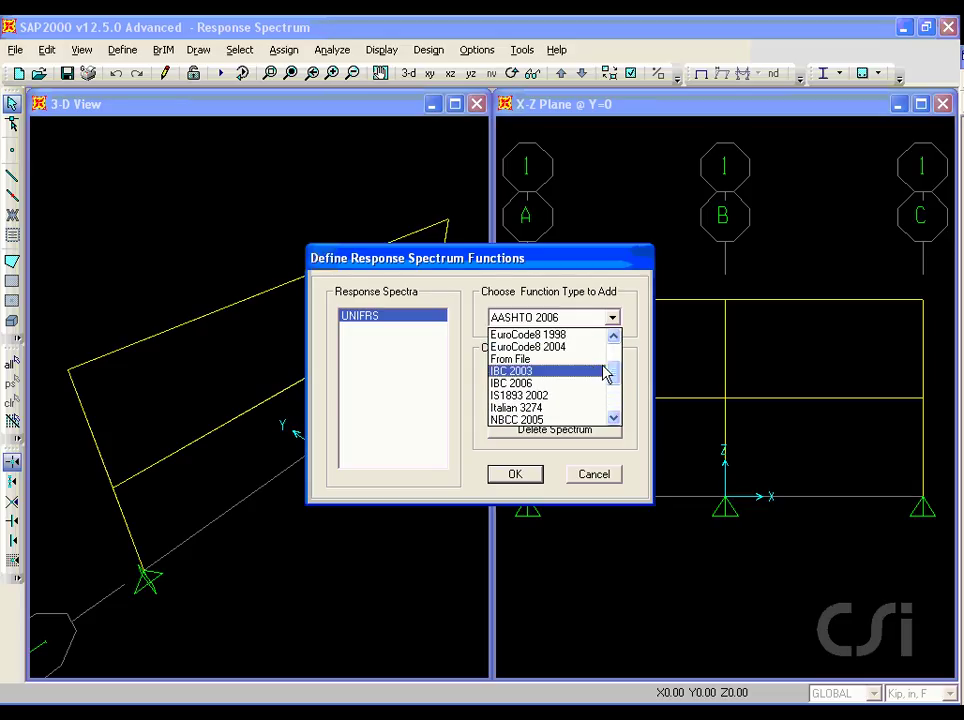
left_click(512, 384)
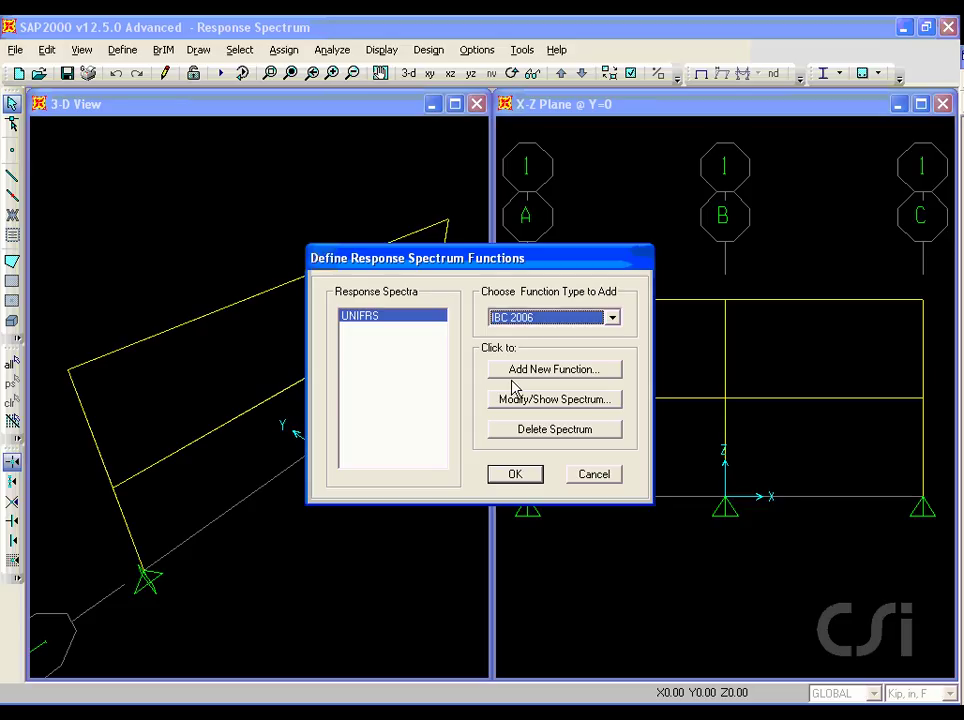
left_click(540, 372)
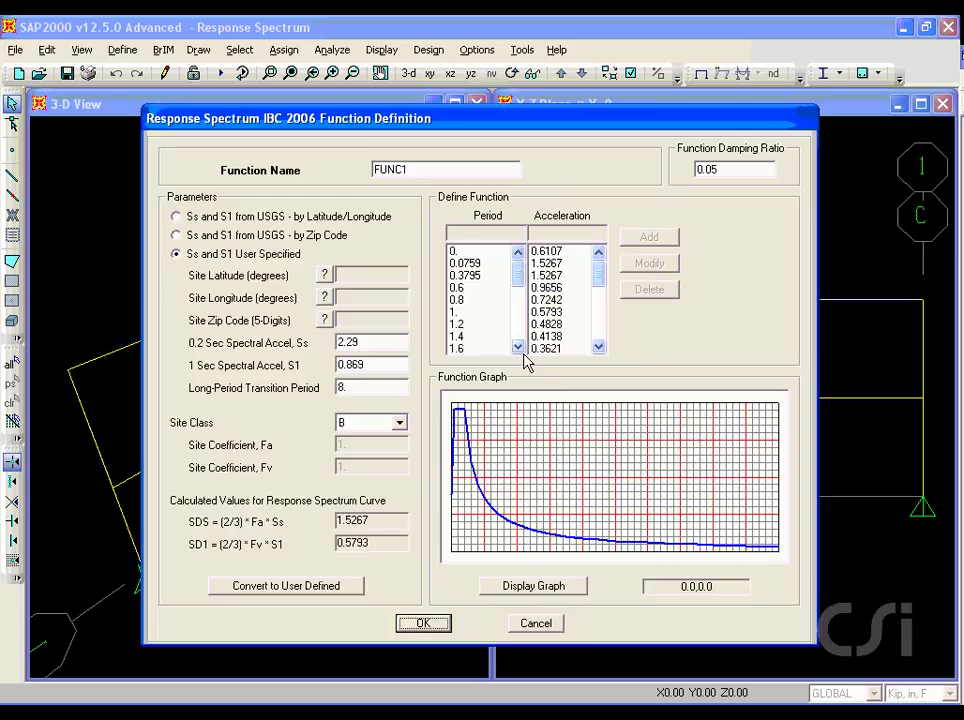
double_click(428, 167)
key("BackSpace")
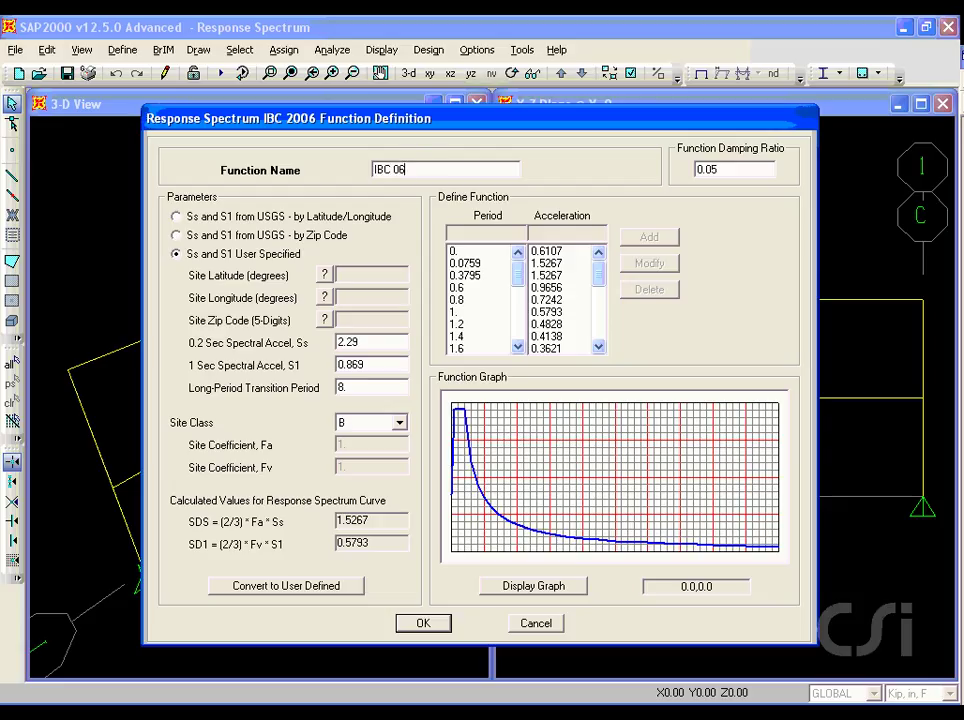
type("IBC 06 RS")
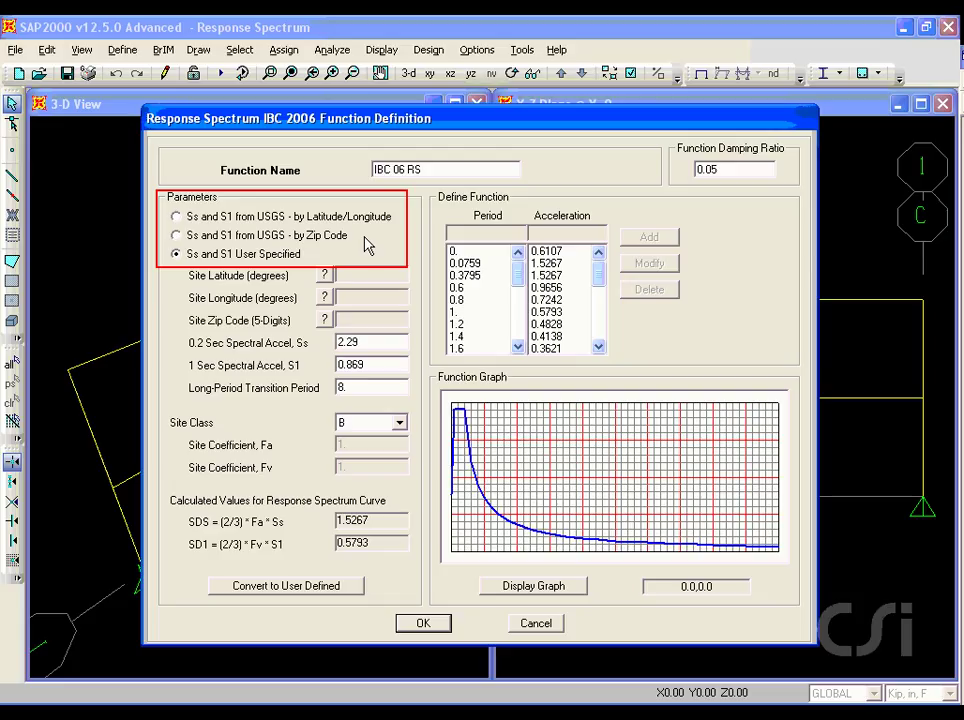
Base the function's Ss and S1 on USGS data by zip code, set site class C, and accept the definition
left_click(194, 222)
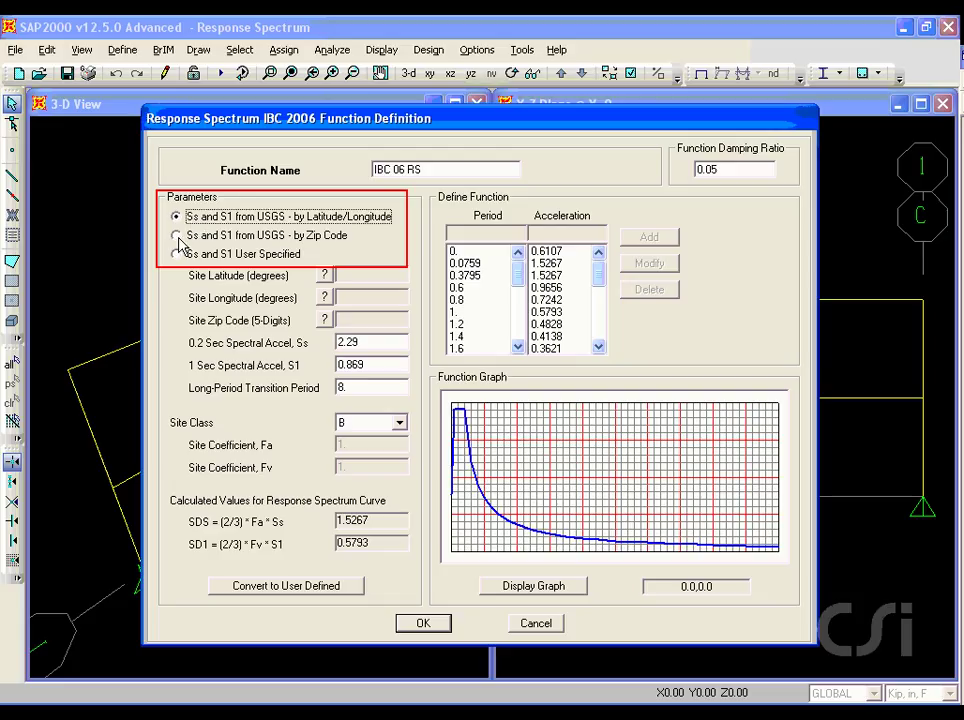
left_click(177, 236)
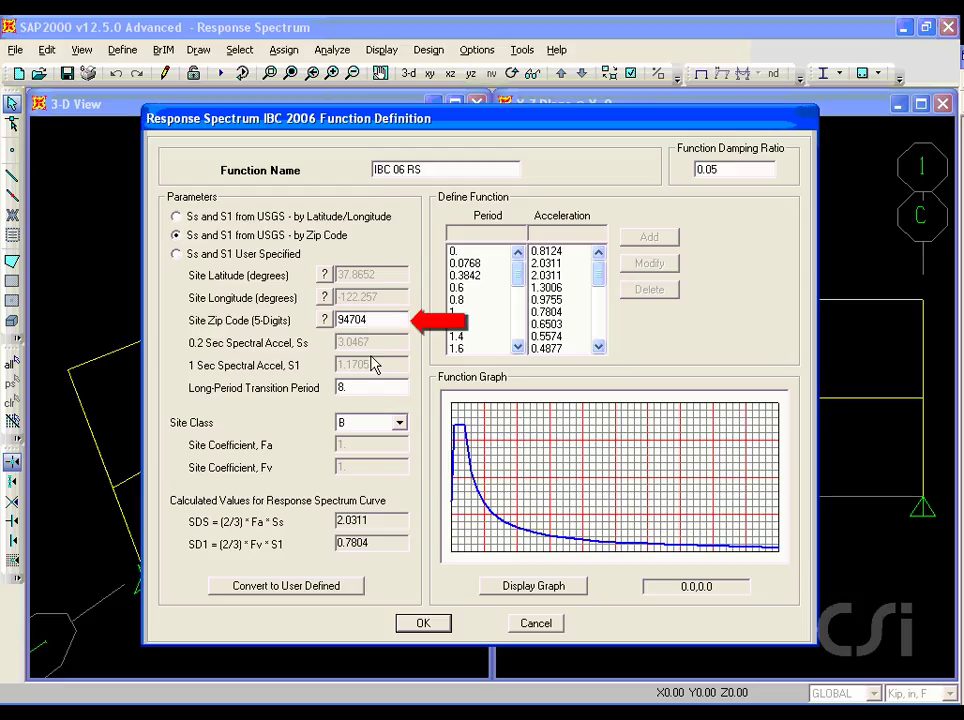
left_click(397, 424)
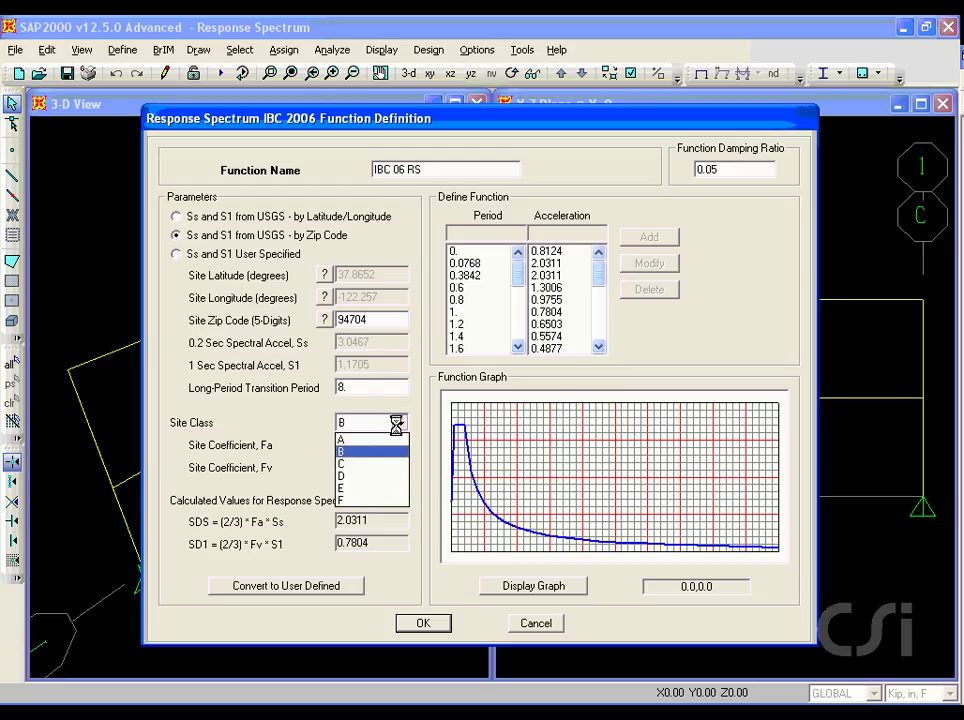
left_click(342, 465)
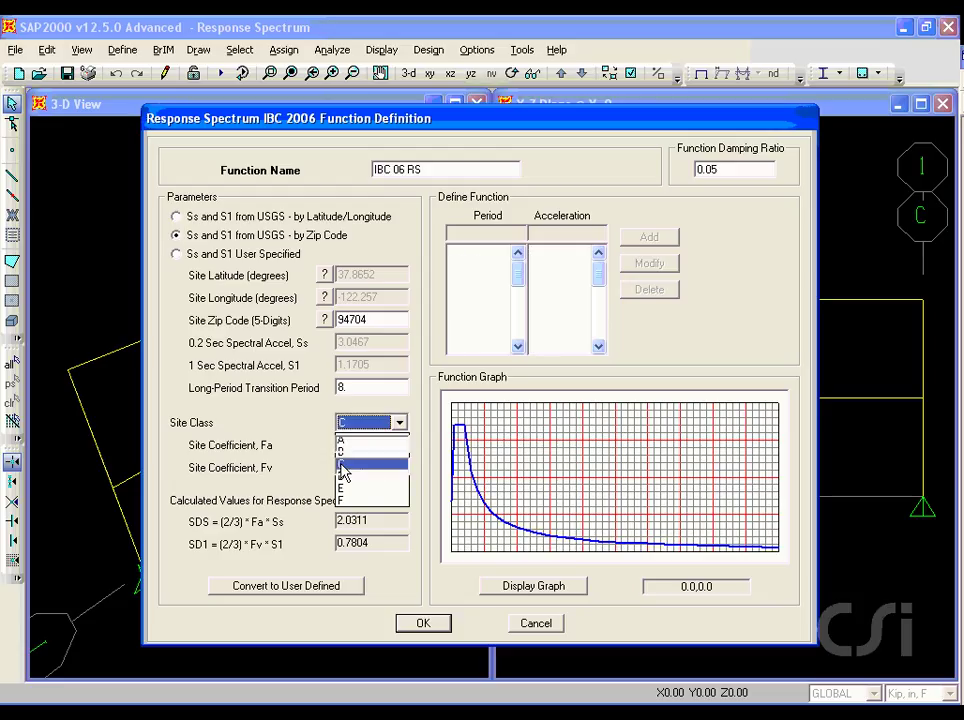
left_click(342, 466)
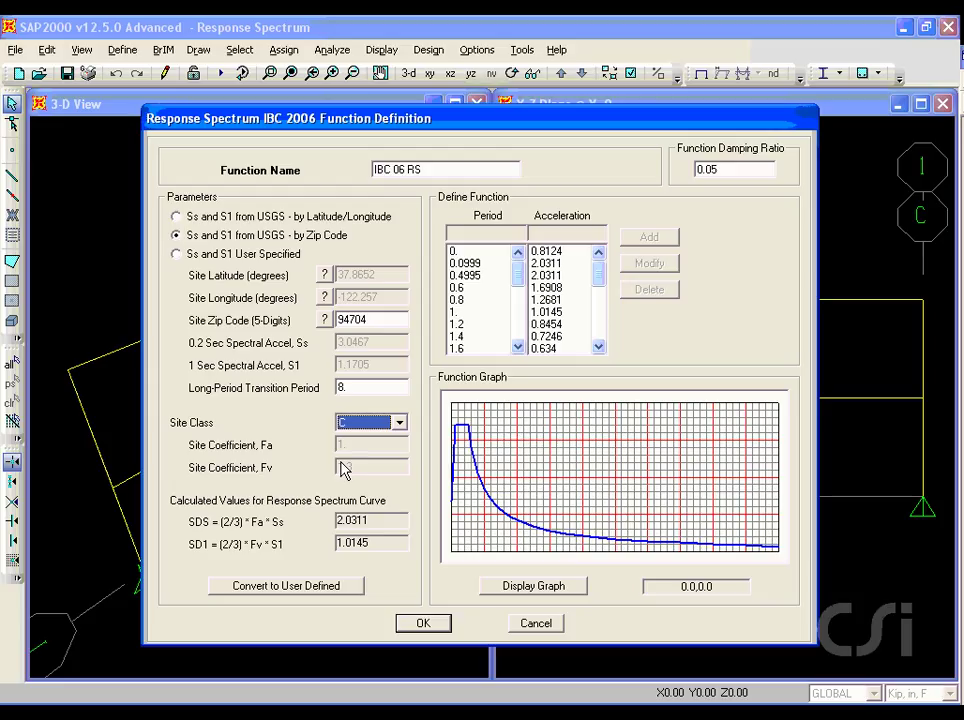
left_click(456, 437)
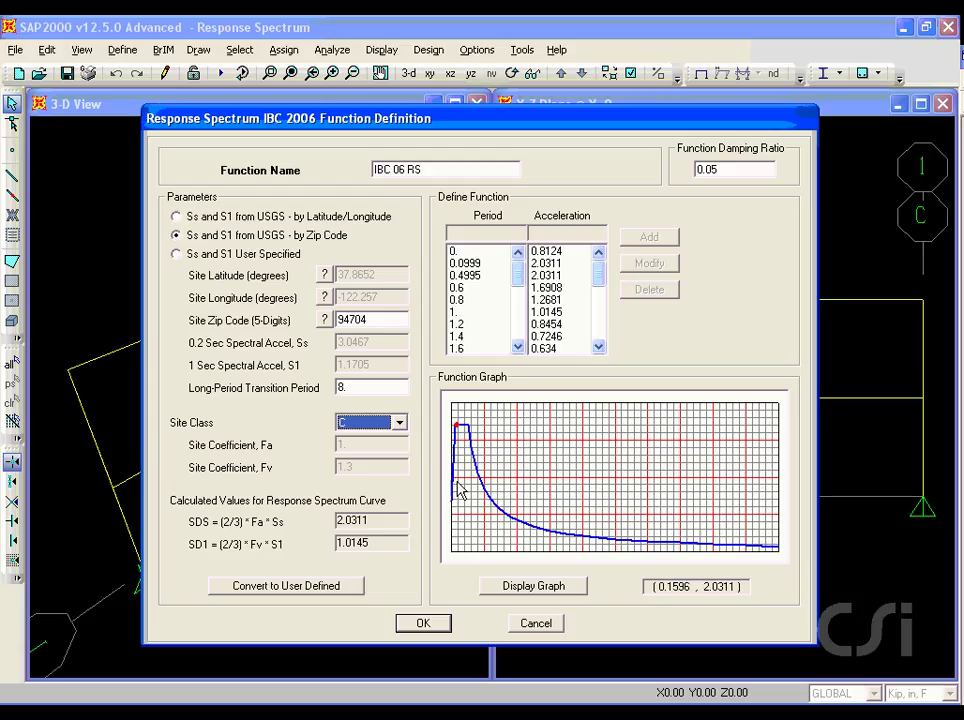
left_click(423, 623)
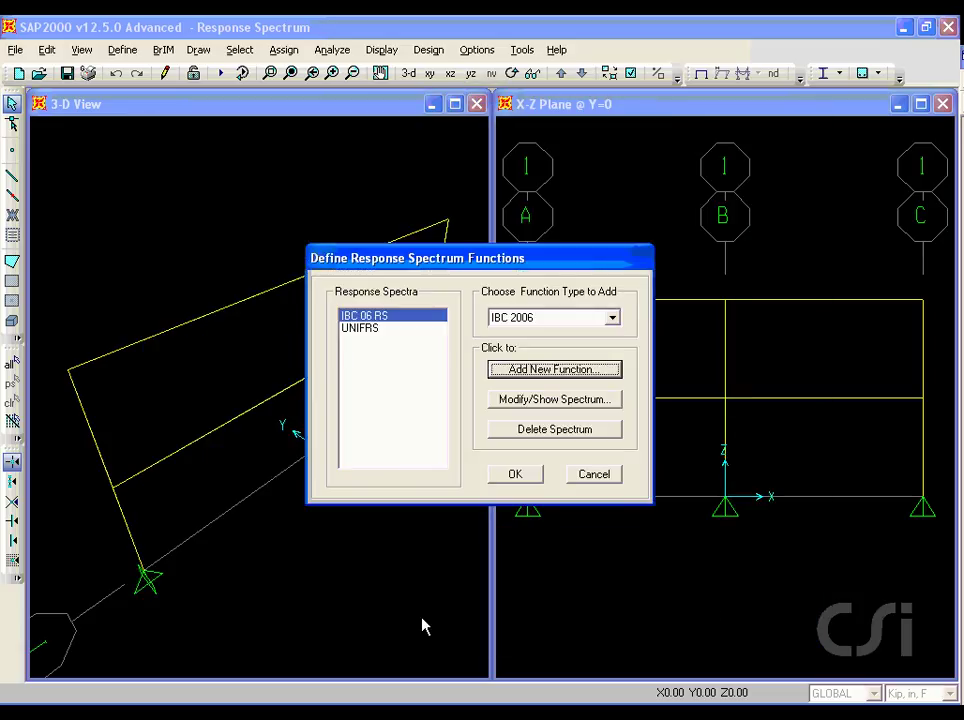
left_click(508, 480)
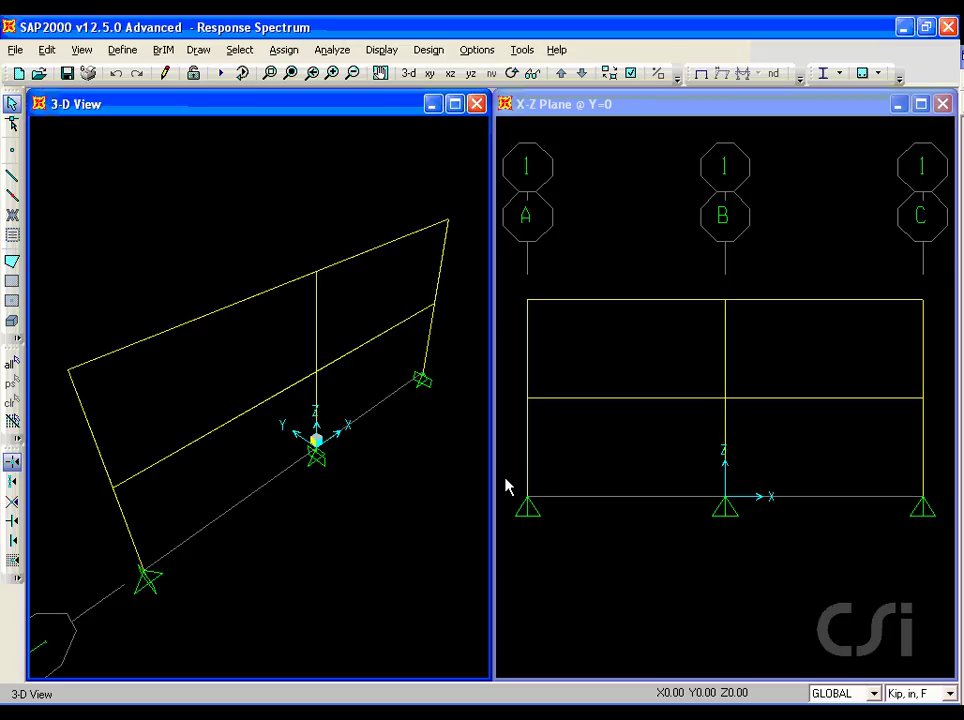
Add a new load case named RSP with the load case type Response Spectrum
left_click(123, 50)
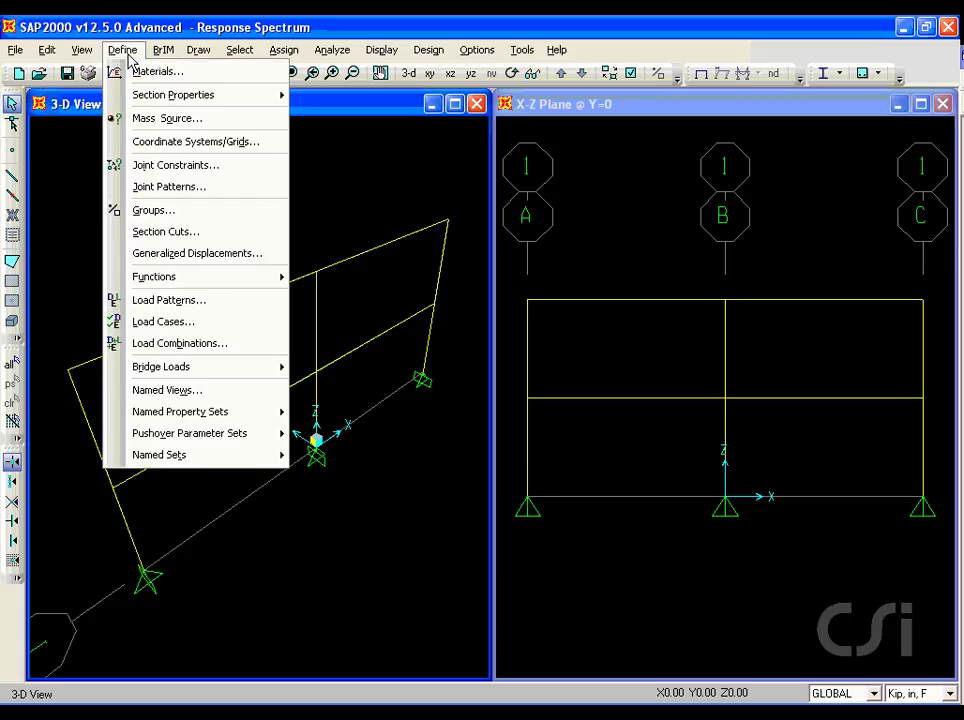
left_click(163, 322)
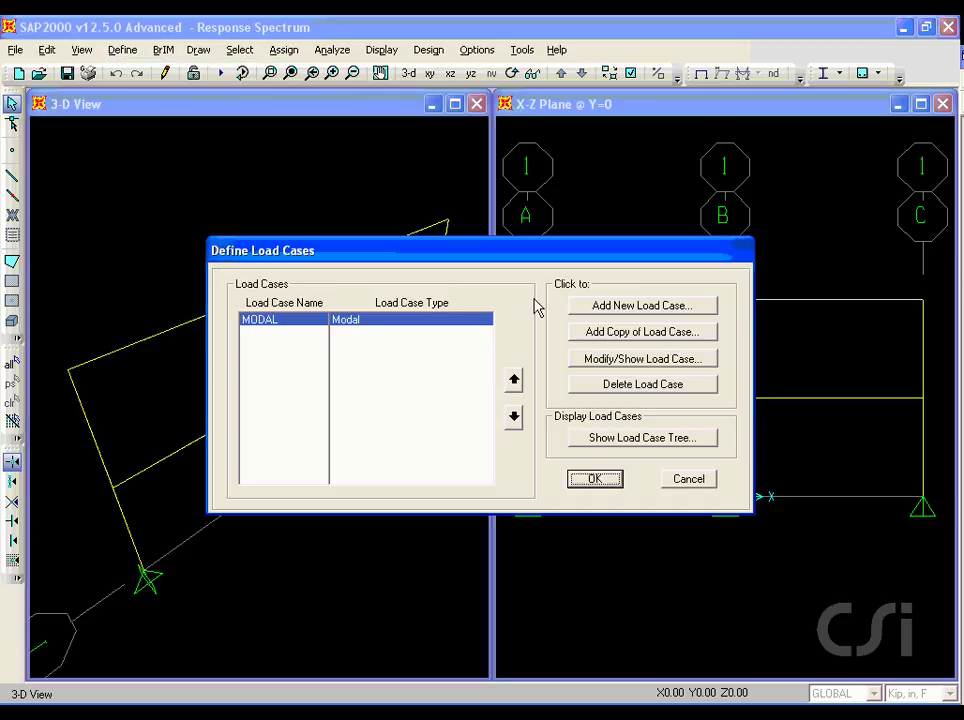
left_click(605, 309)
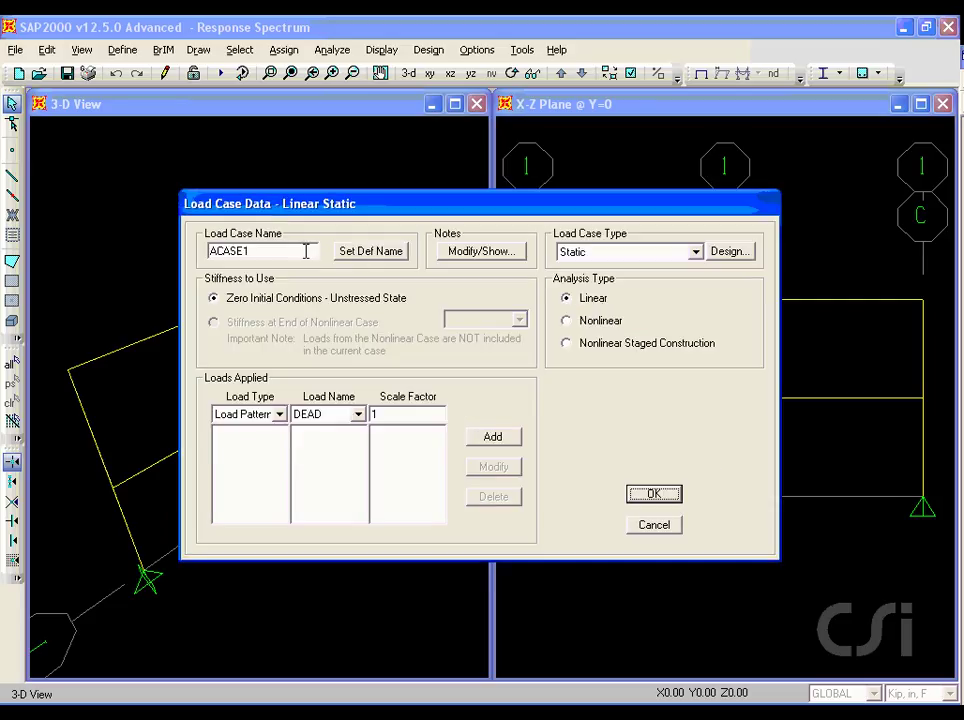
double_click(306, 251)
type("RSP")
left_click(617, 252)
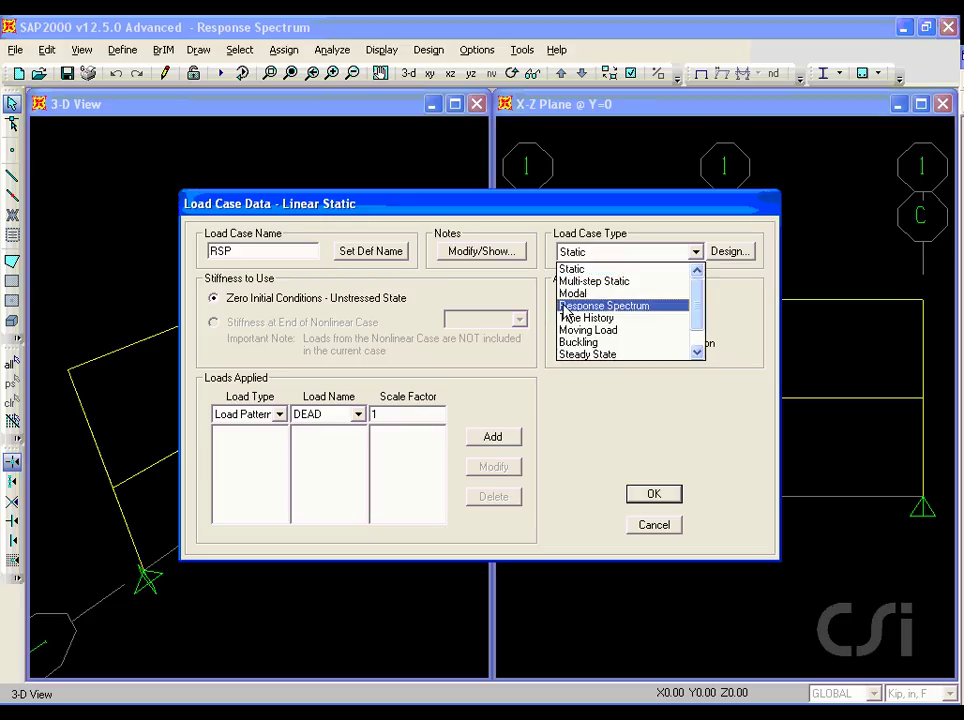
left_click(622, 306)
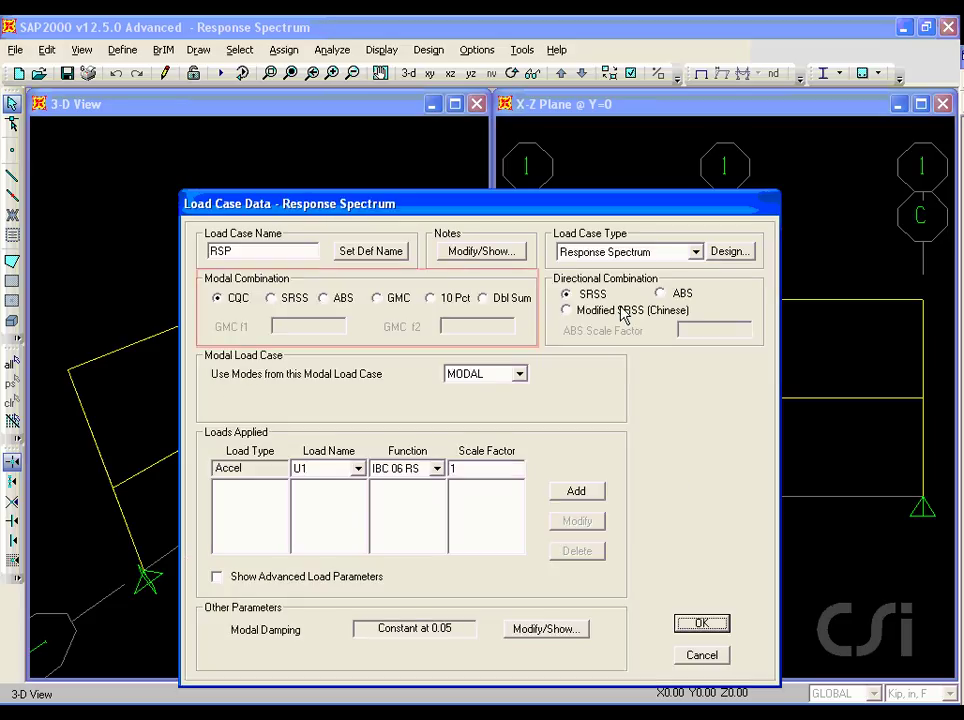
Try the SRSS and ABS modal combinations and the ABS directional combination, returning to CQC modal and SRSS directional
left_click(271, 298)
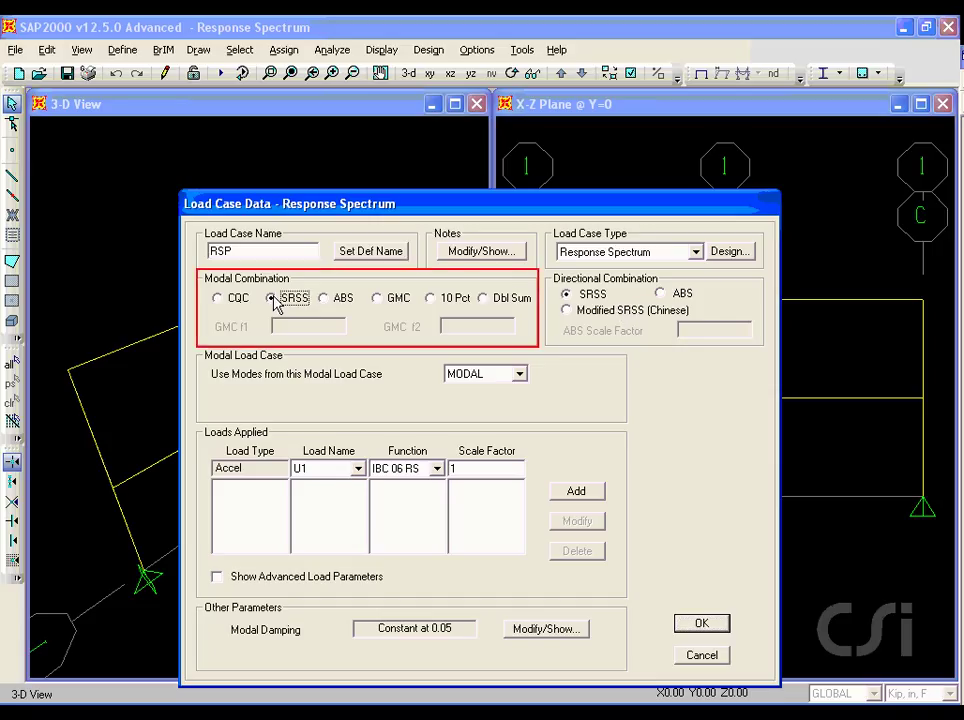
left_click(339, 302)
left_click(226, 302)
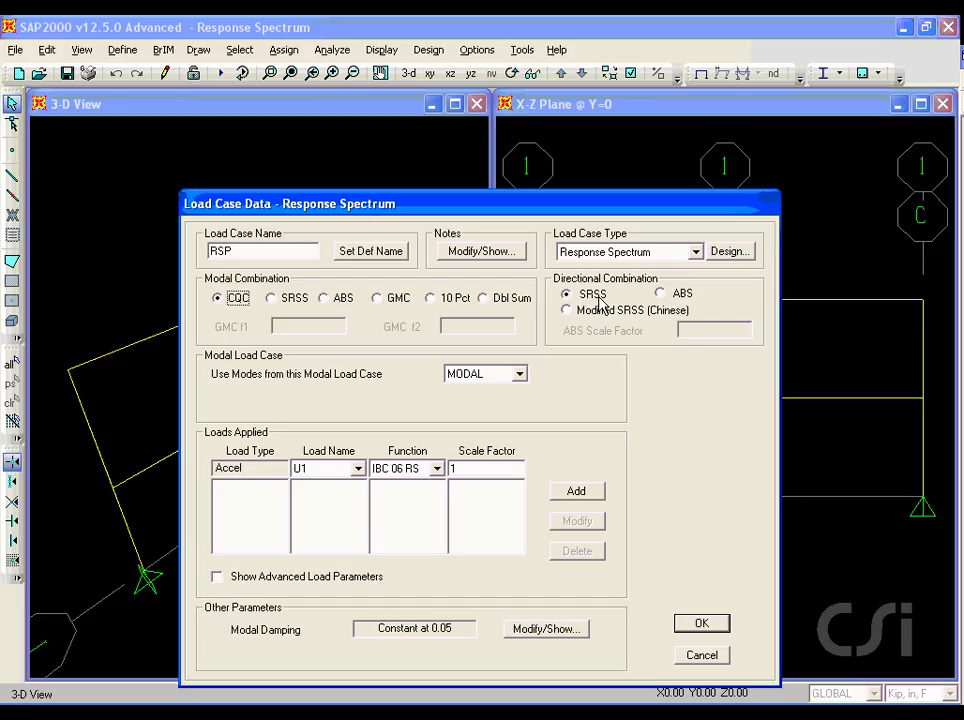
left_click(659, 293)
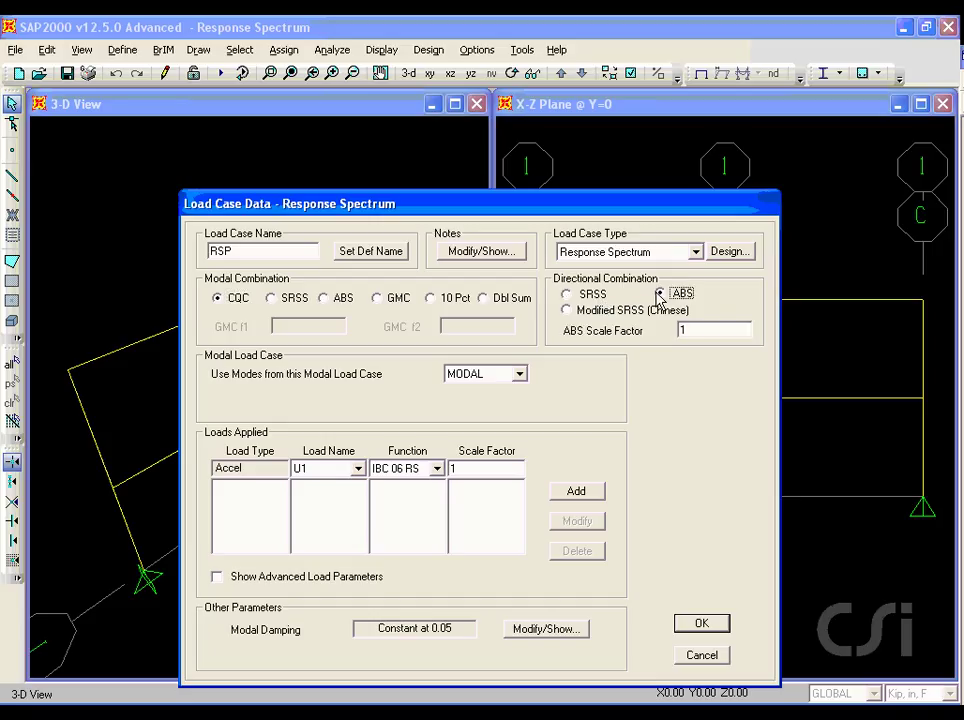
left_click(590, 297)
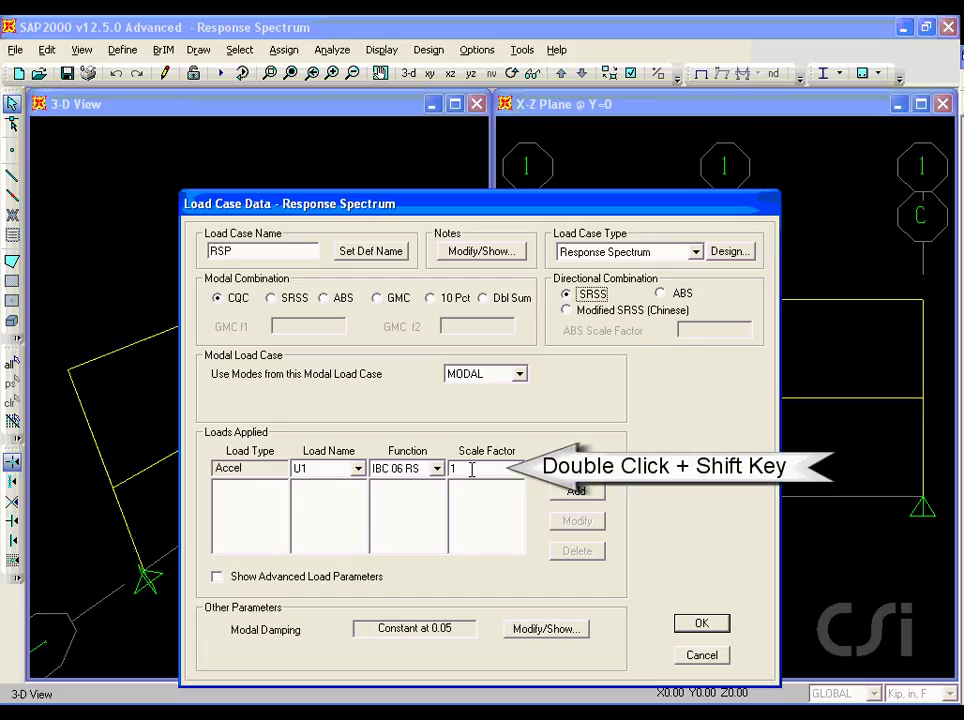
Calculate the scale factor as 32.2*12 and add the U1 acceleration load using function IBC 06 RS
double_click(472, 468, "shift")
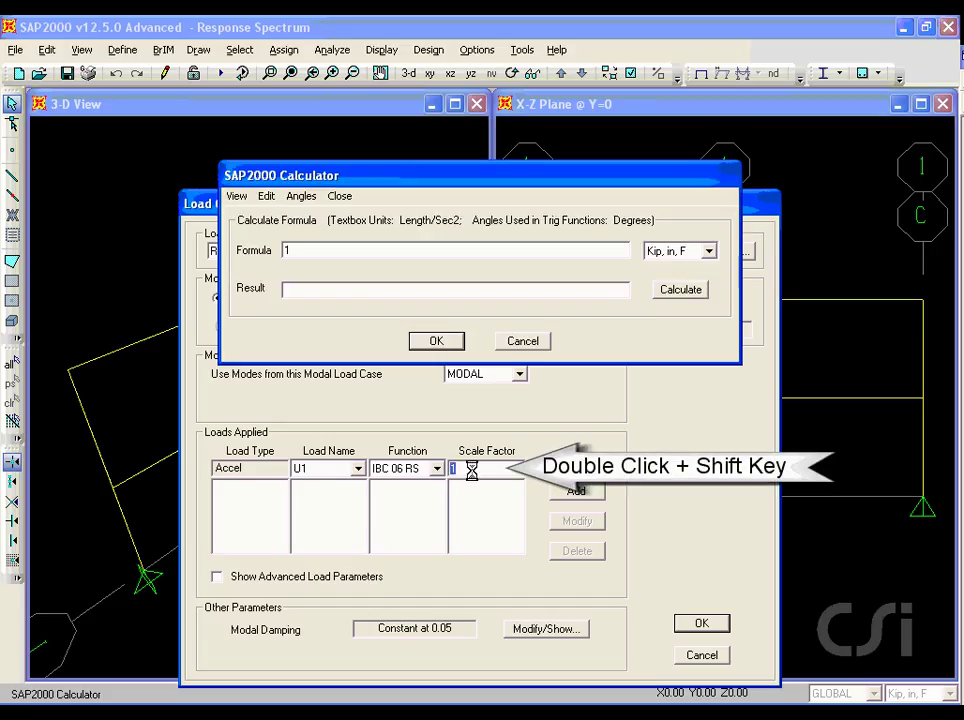
left_click(368, 252)
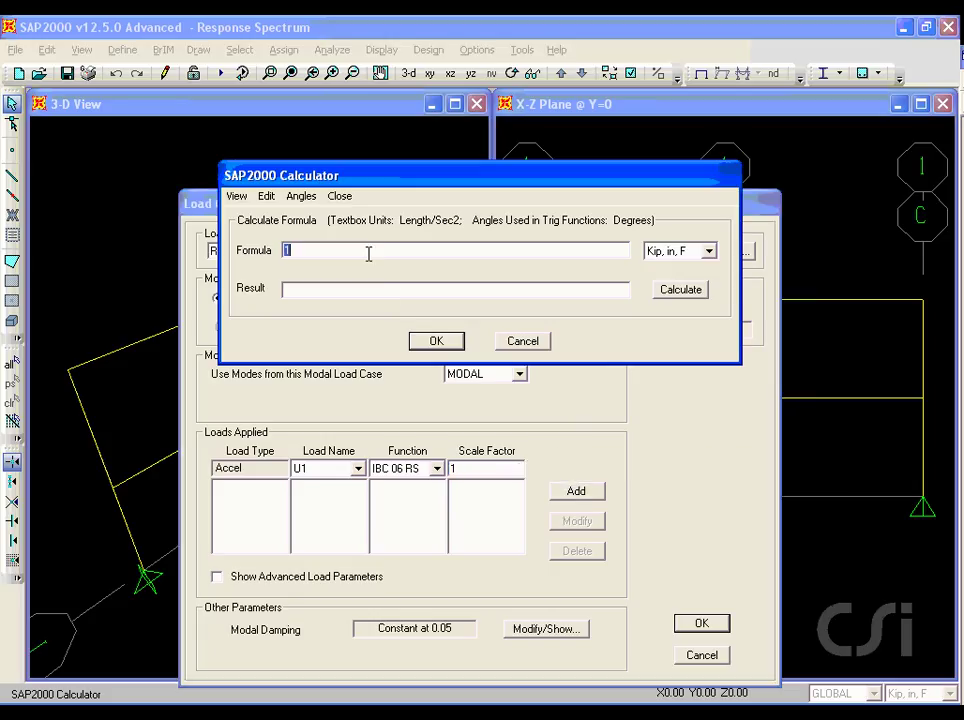
type("32.2*12")
left_click(683, 292)
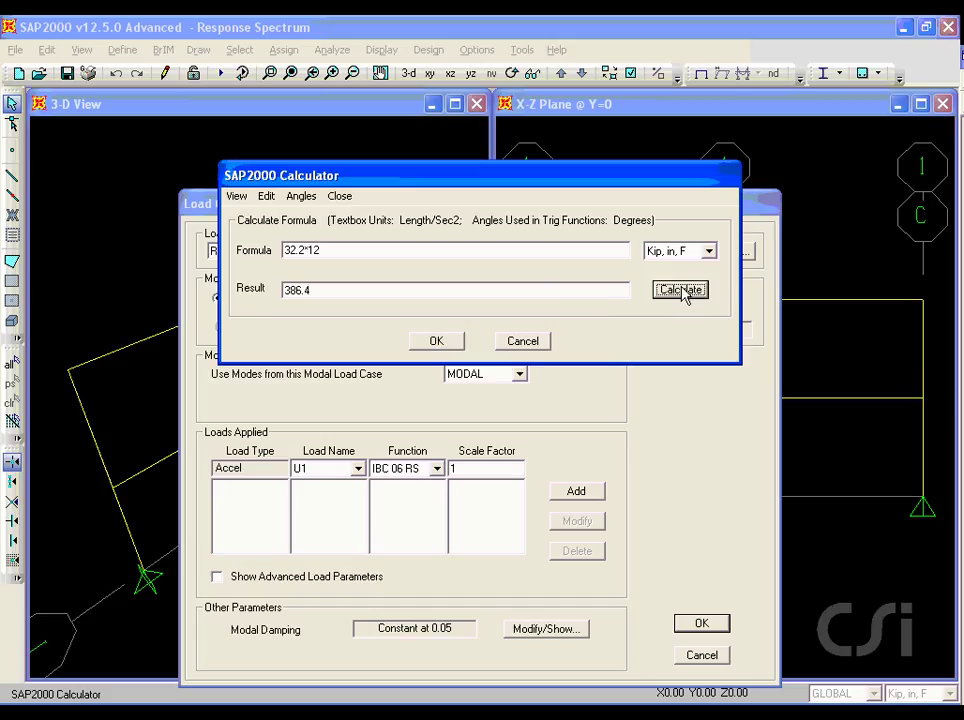
left_click(449, 344)
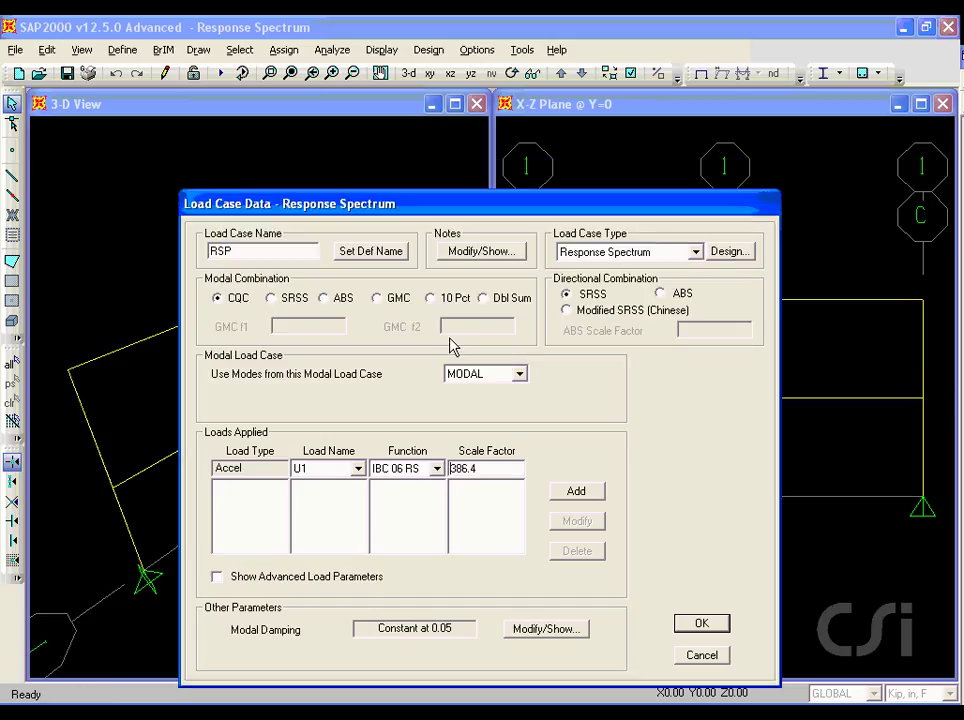
left_click(573, 495)
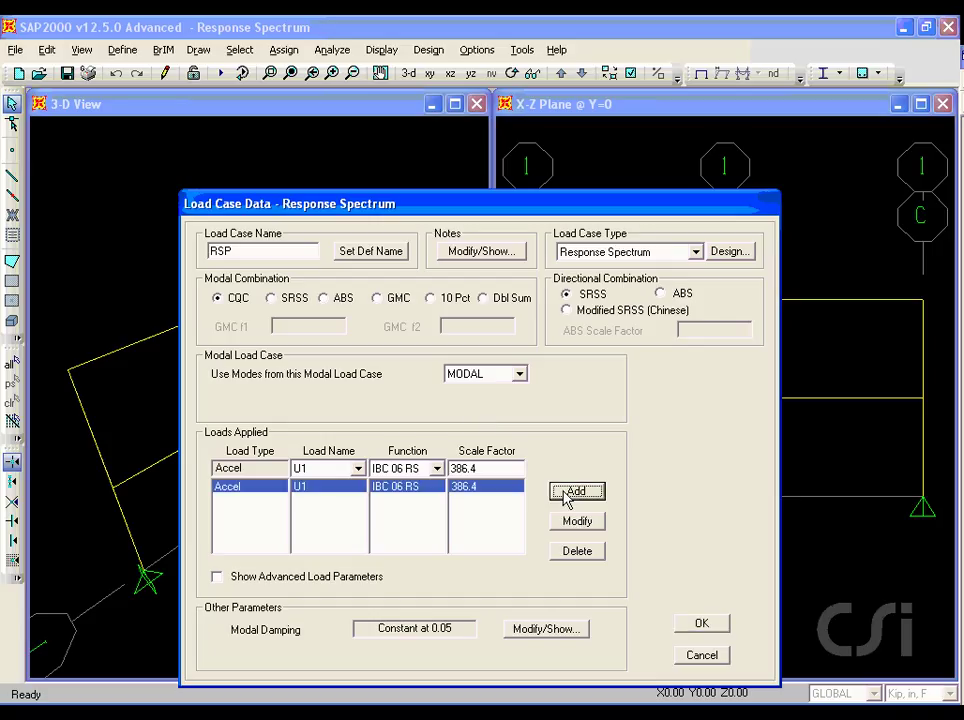
Keep the RSP case's modal damping constant at 0.05 for all modes and accept the load case definitions
left_click(545, 629)
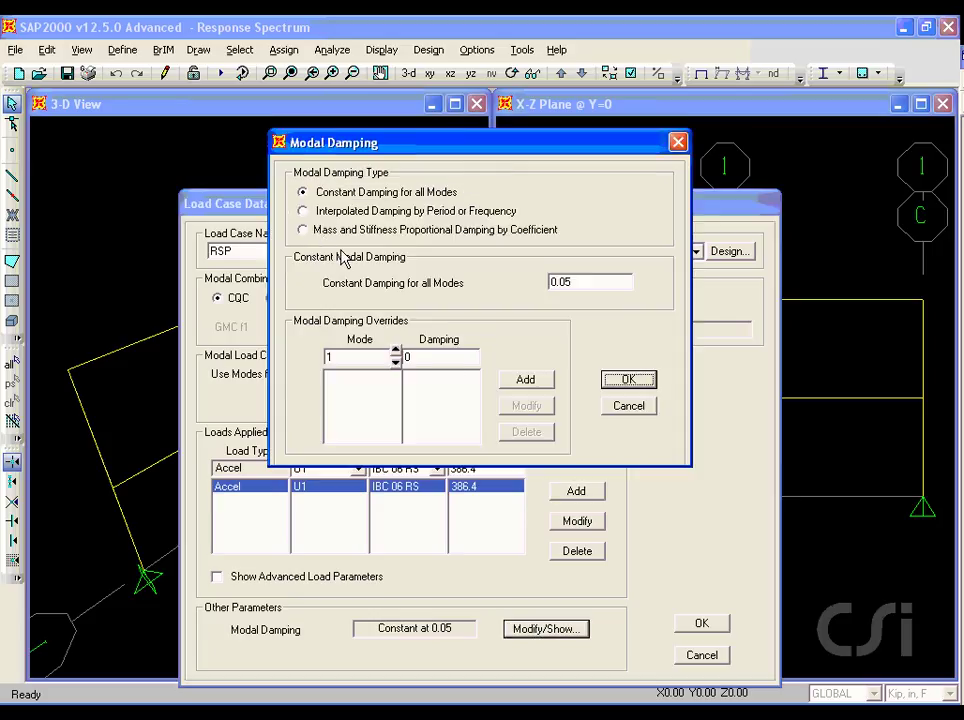
left_click(626, 381)
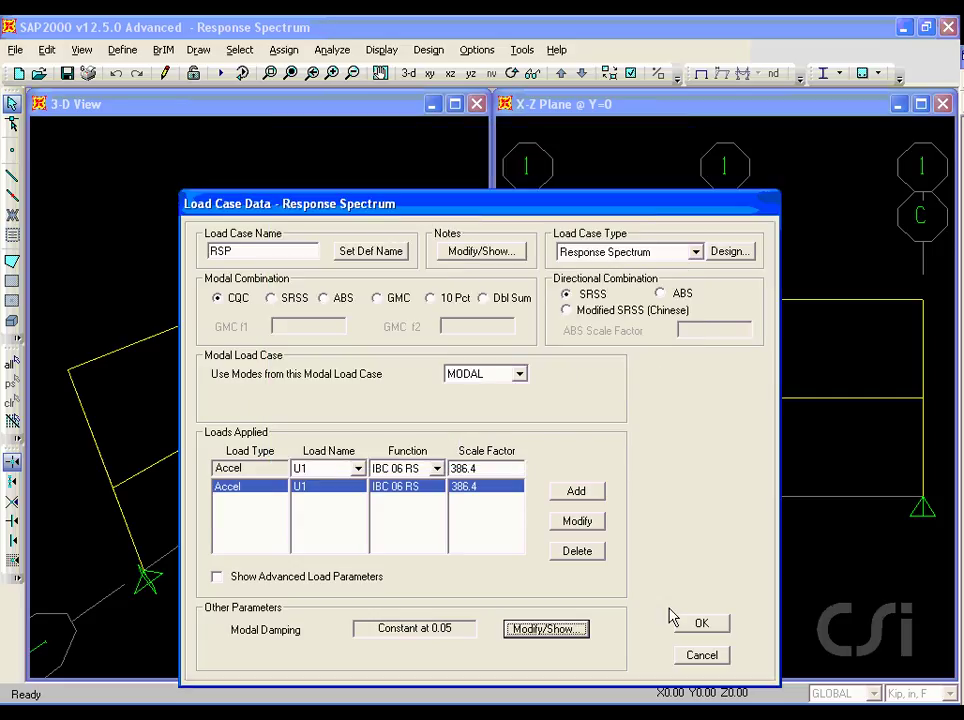
left_click(688, 625)
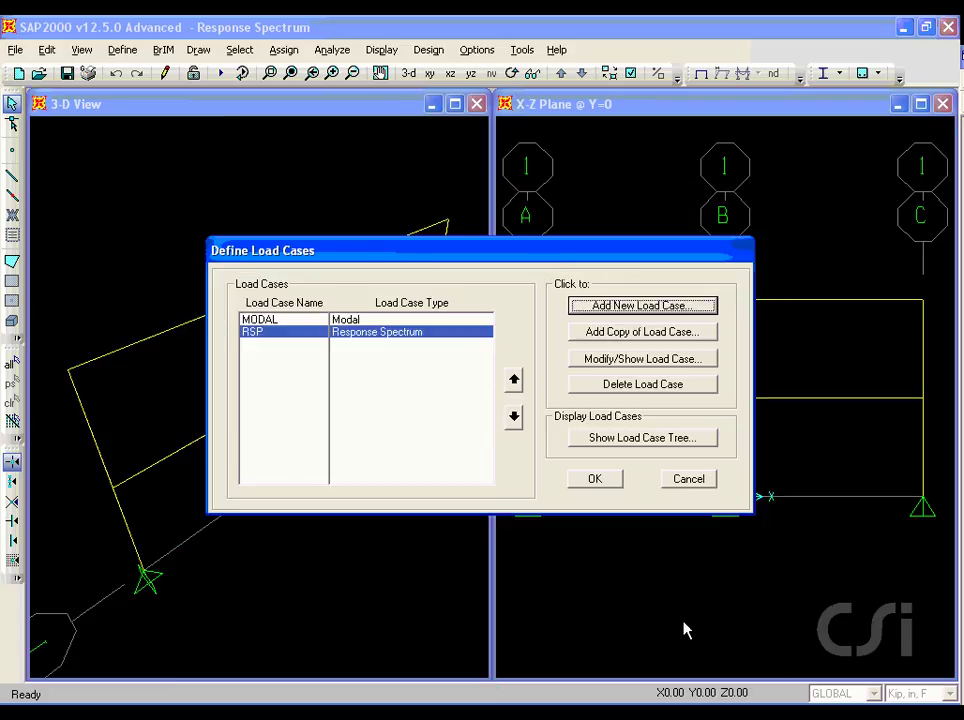
left_click(601, 487)
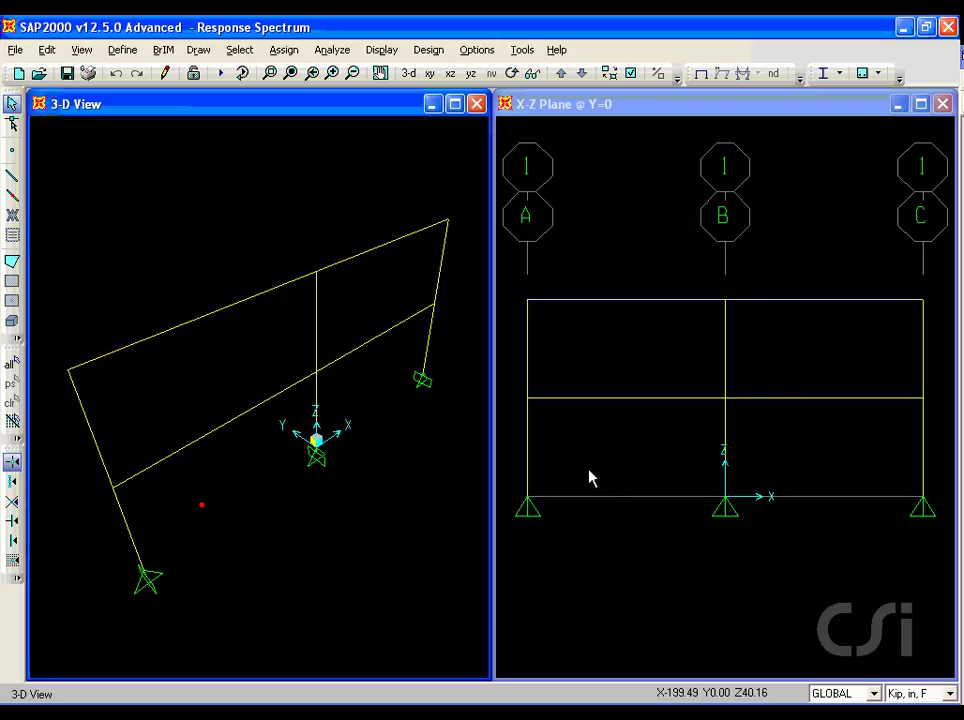
Run the analysis for the MODAL and RSP load cases
left_click(221, 74)
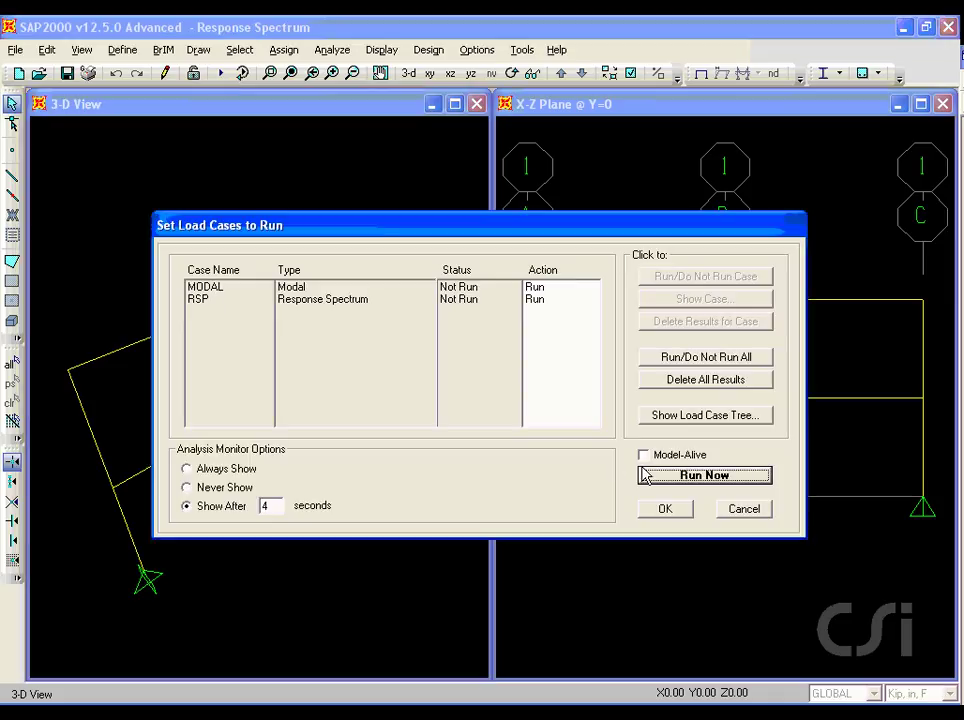
left_click(705, 476)
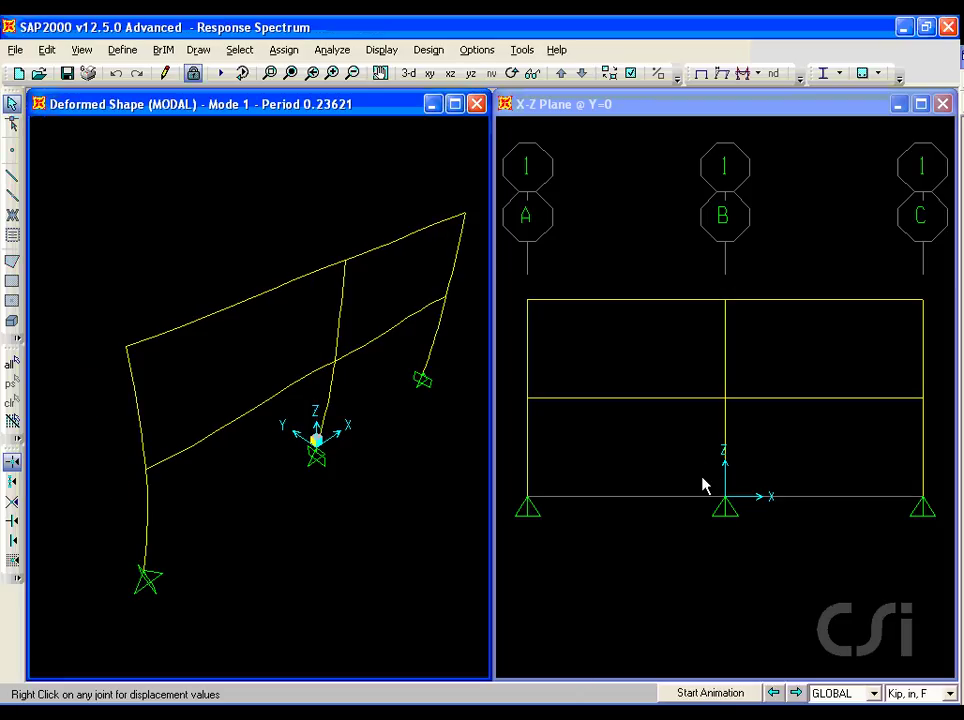
Display the deformed shape for the RSP load case in the X-Z plane view with automatic scaling
left_click(606, 282)
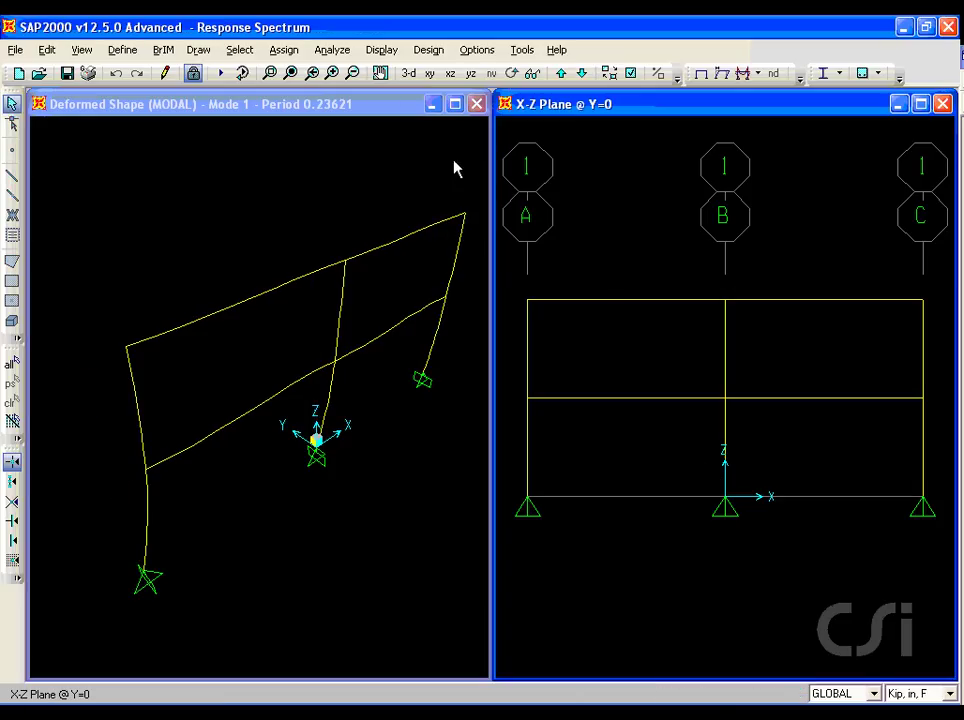
left_click(381, 50)
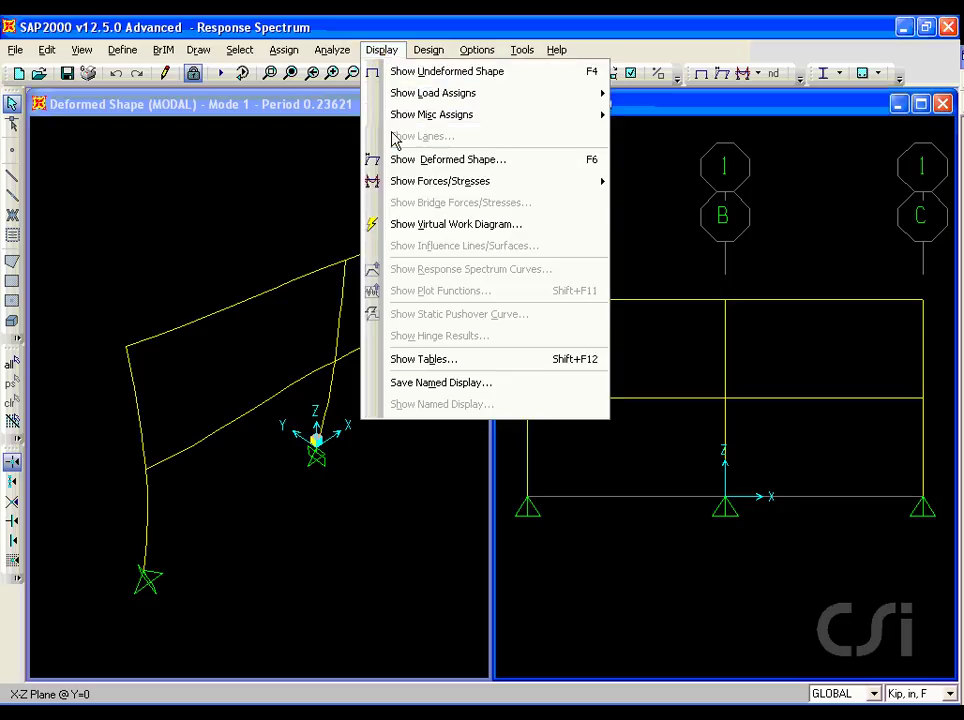
left_click(497, 160)
left_click(517, 167)
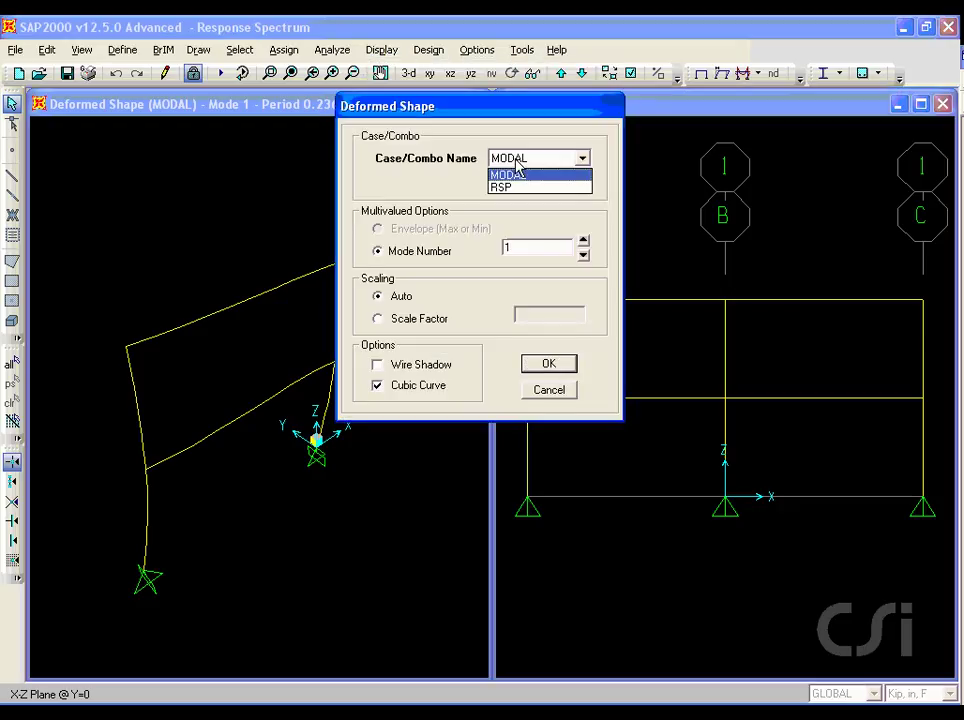
left_click(517, 187)
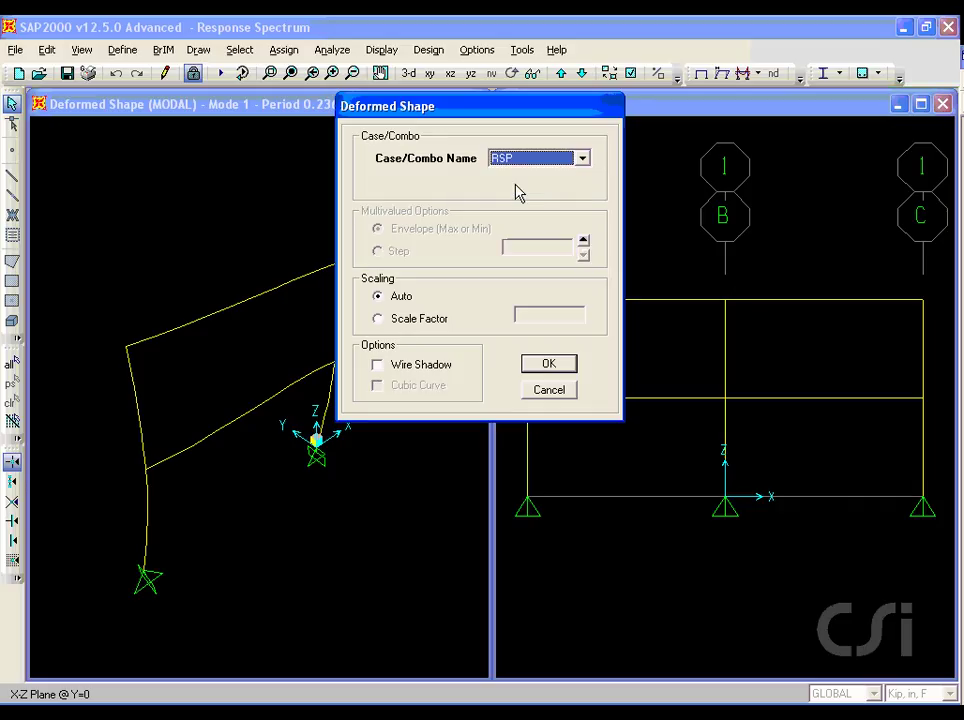
left_click(549, 366)
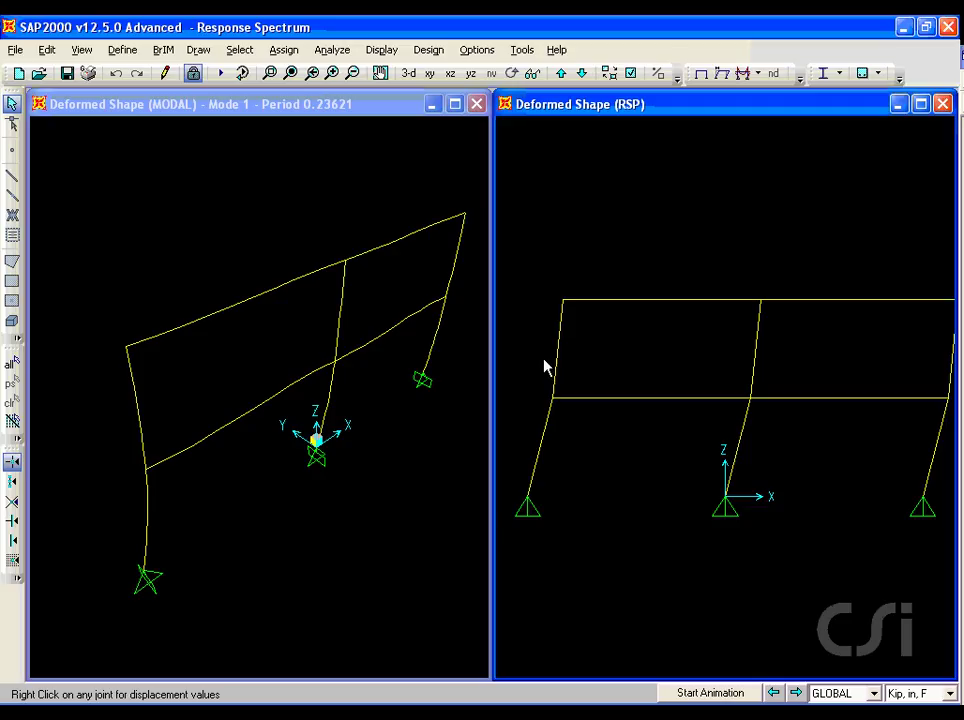
Show the joint displacements output table for the RSP load case only, examine the U1, U2 and U3 values, and close it
left_click(382, 50)
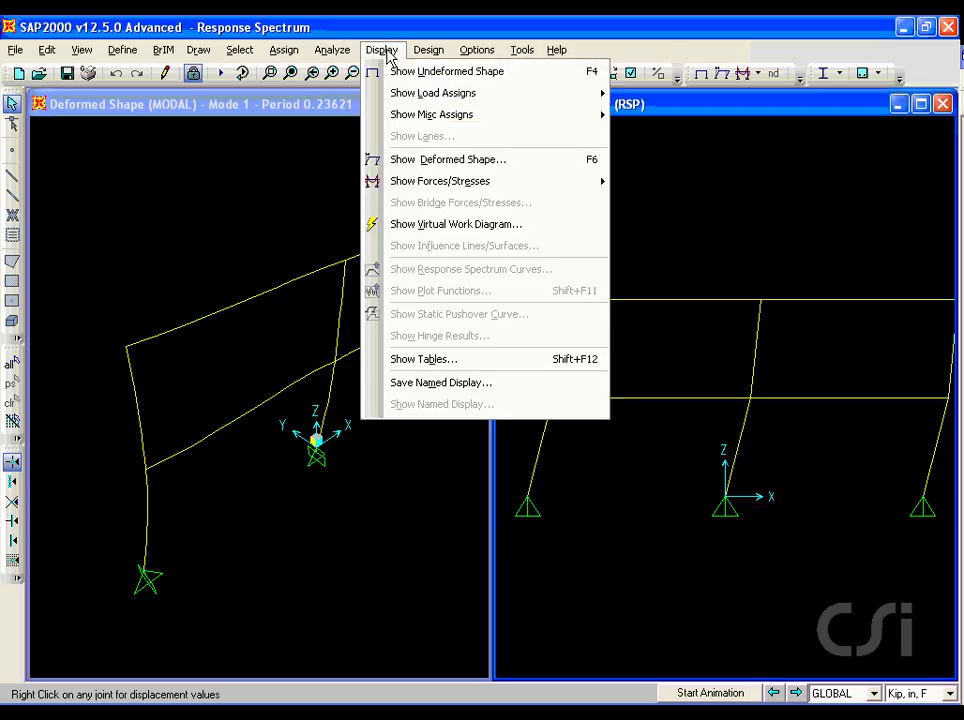
left_click(423, 364)
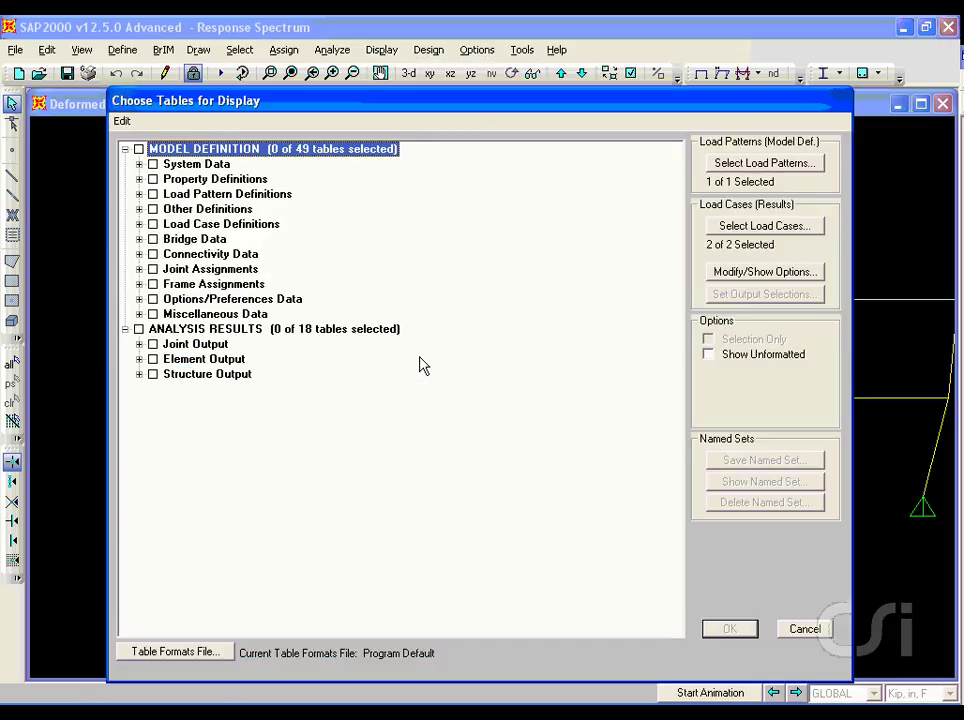
left_click(140, 344)
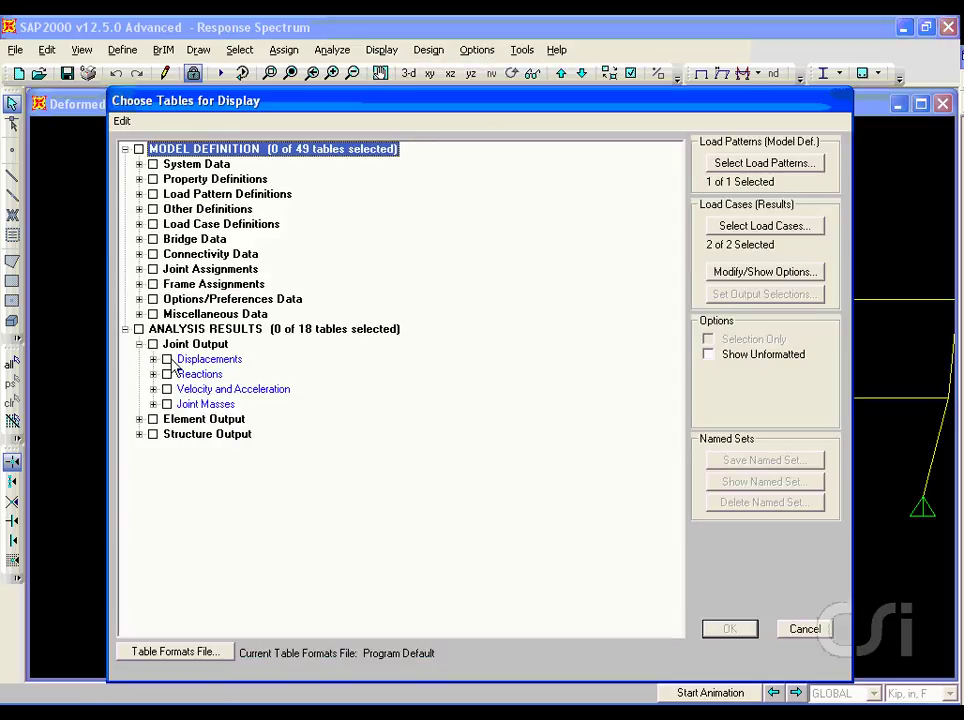
left_click(185, 359)
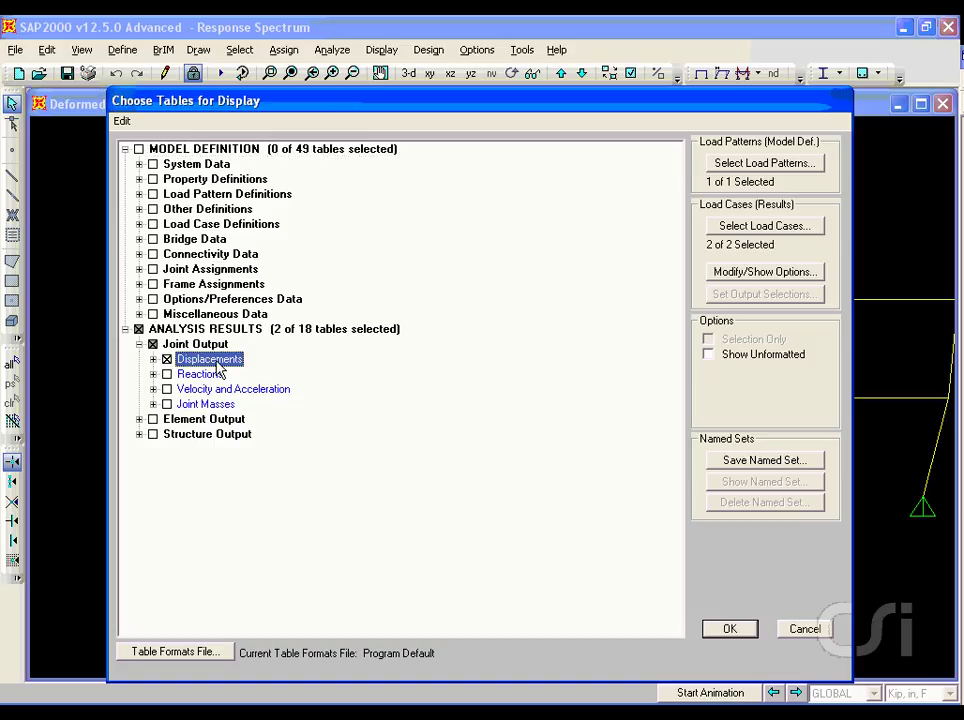
left_click(750, 229)
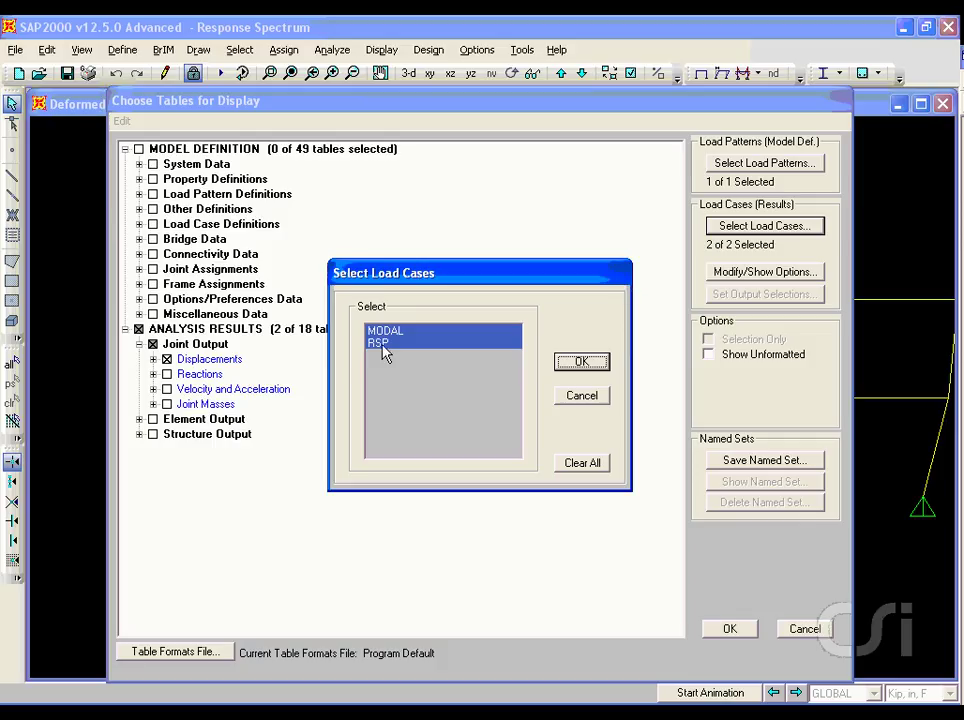
left_click(385, 344)
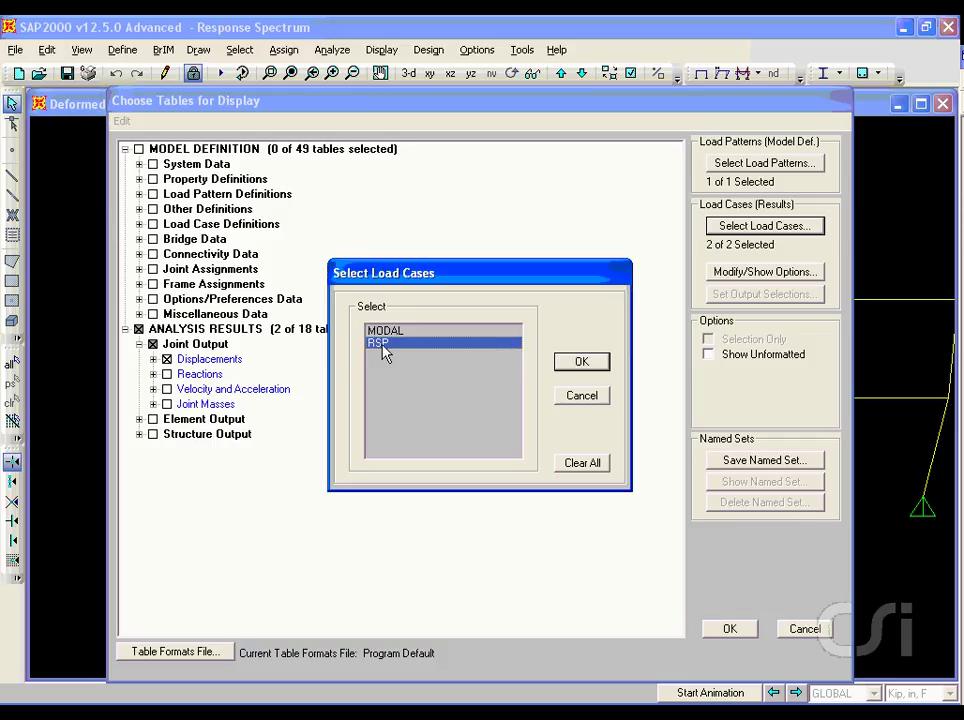
left_click(581, 363)
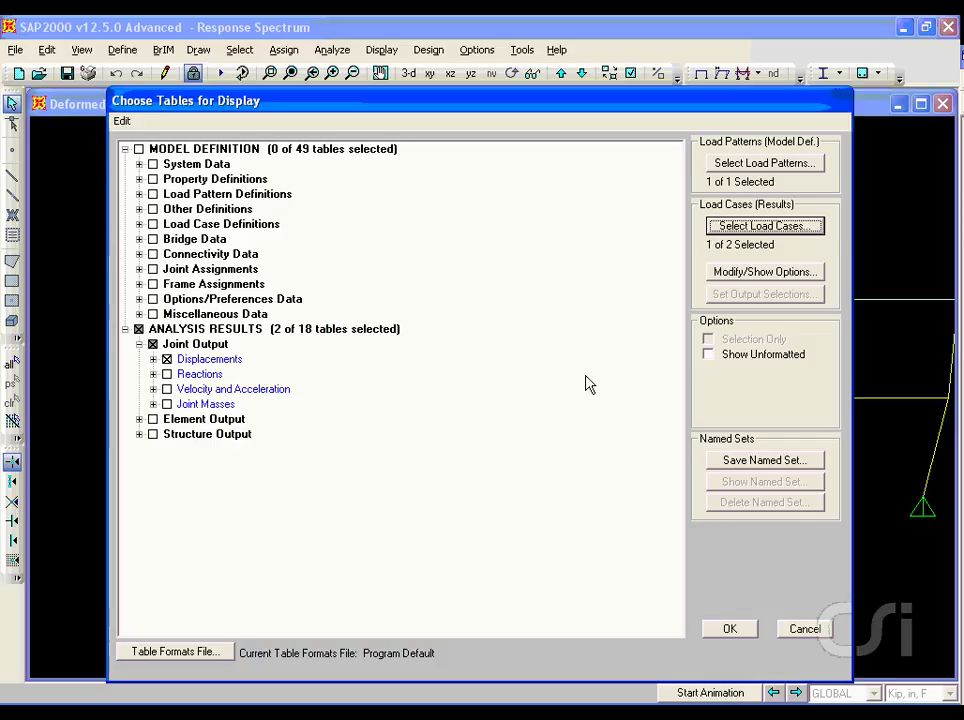
left_click(731, 629)
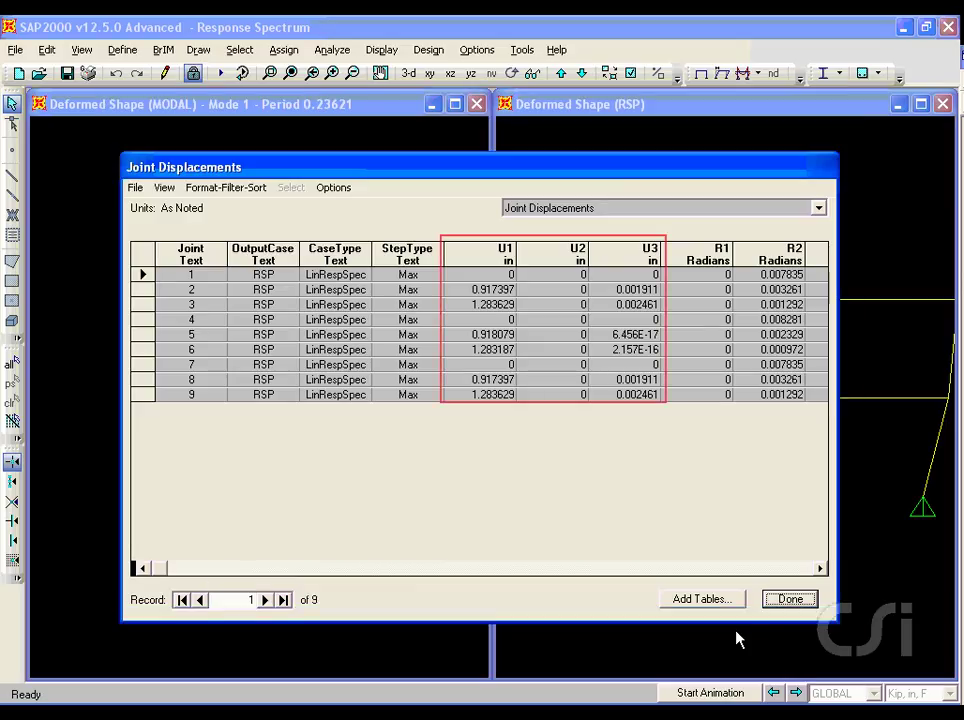
left_click(793, 603)
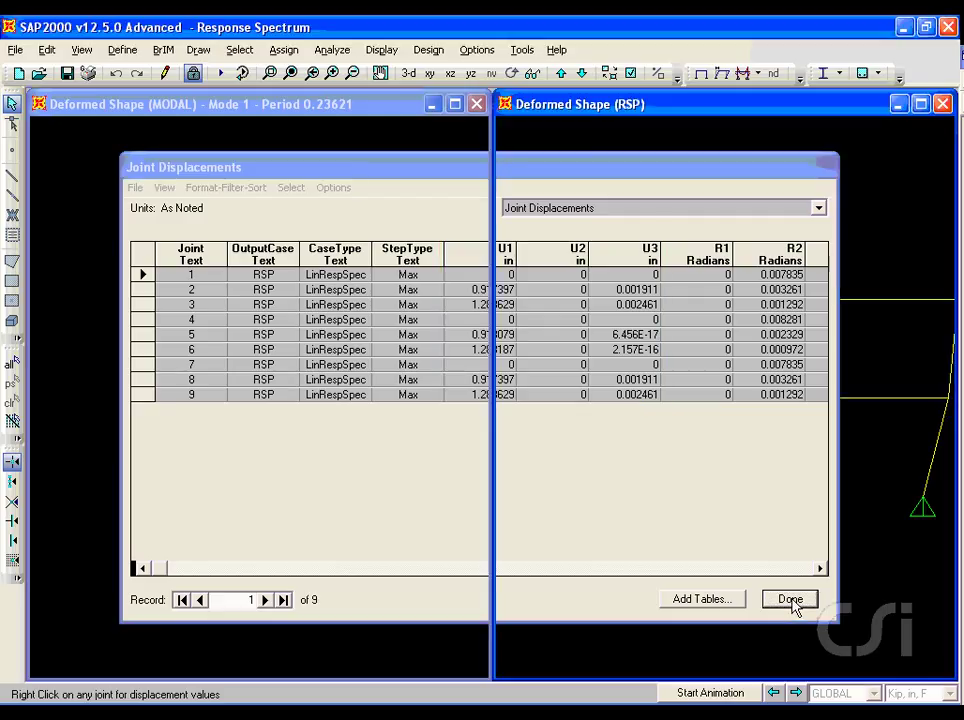